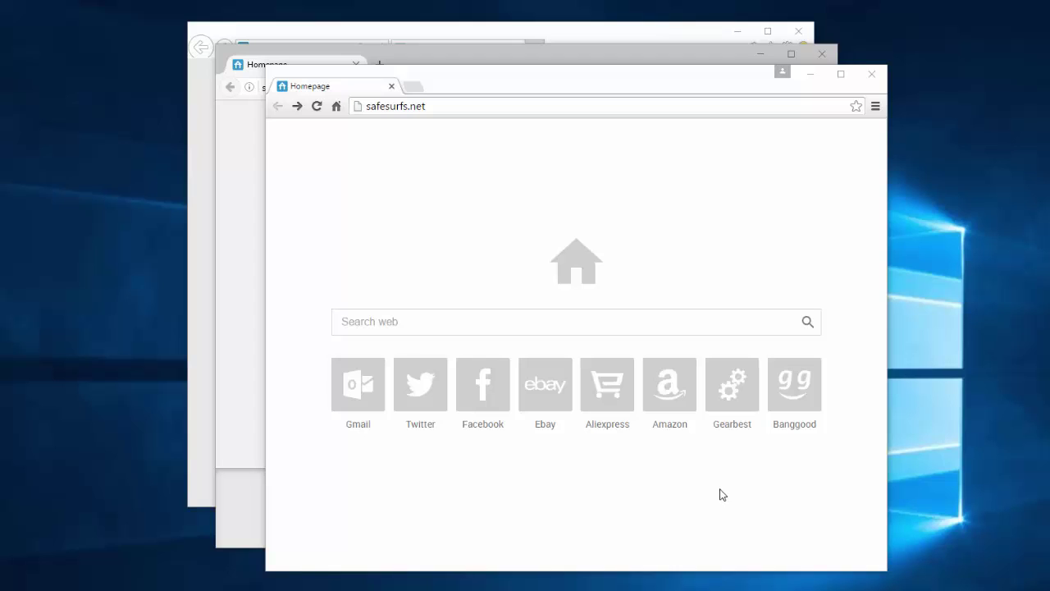
Step: View the safesurfs.net homepage in the Internet Explorer, Firefox and Chrome windows in turn
left_click(508, 64)
left_click(512, 32)
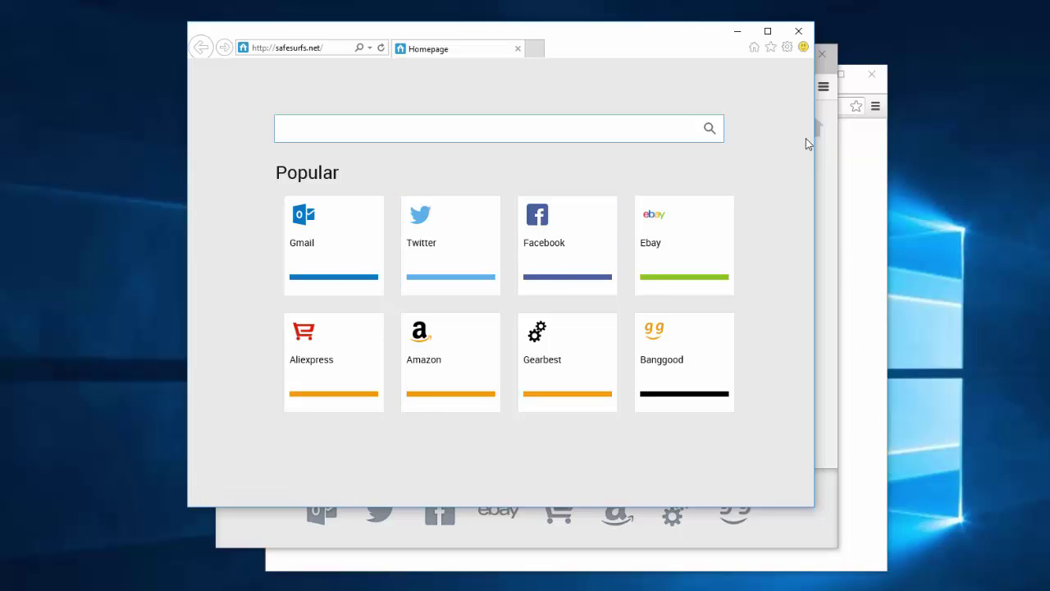
left_click(827, 241)
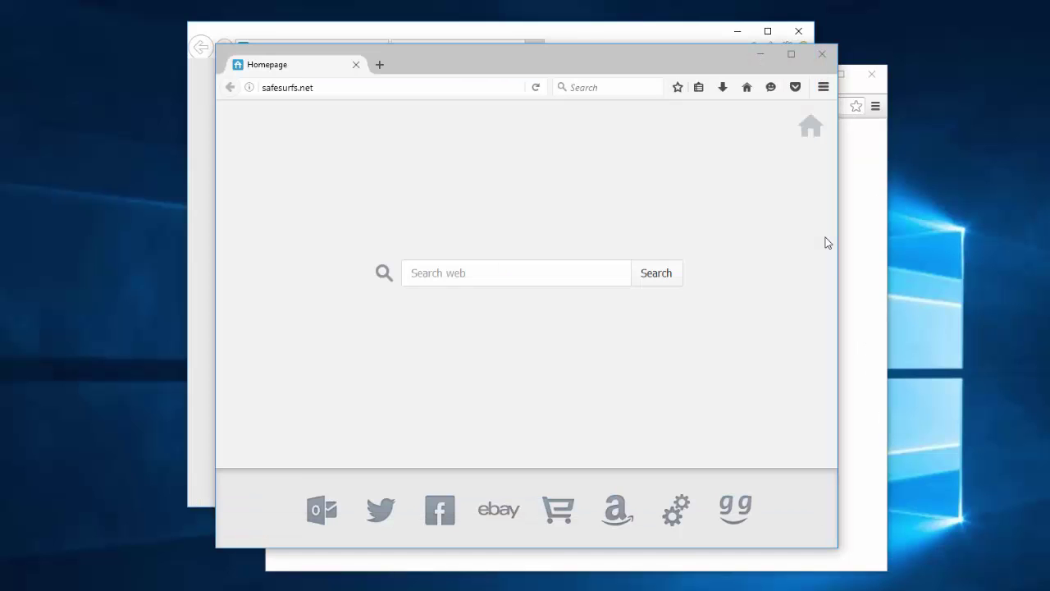
left_click(859, 283)
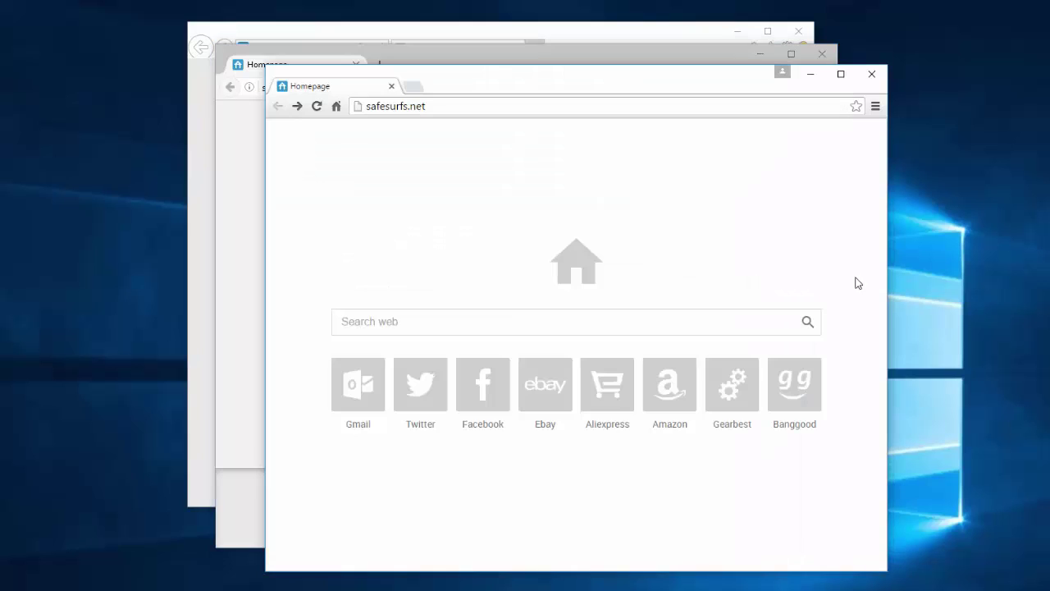
Step: Run a web search for "123" from the safesurfs.net homepage in Chrome
left_click(453, 321)
type("12")
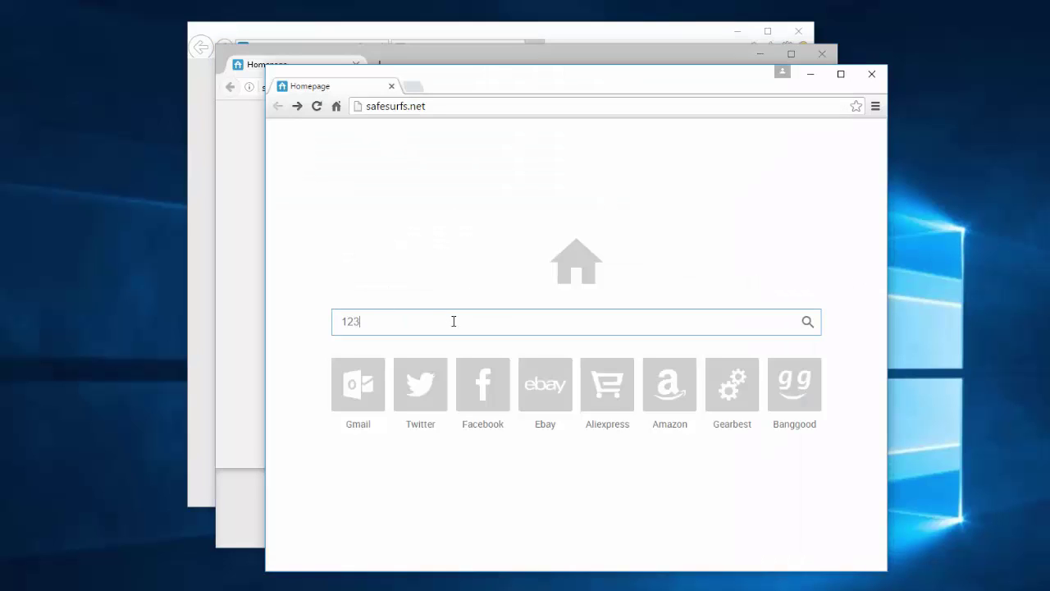
type("3")
key("Return")
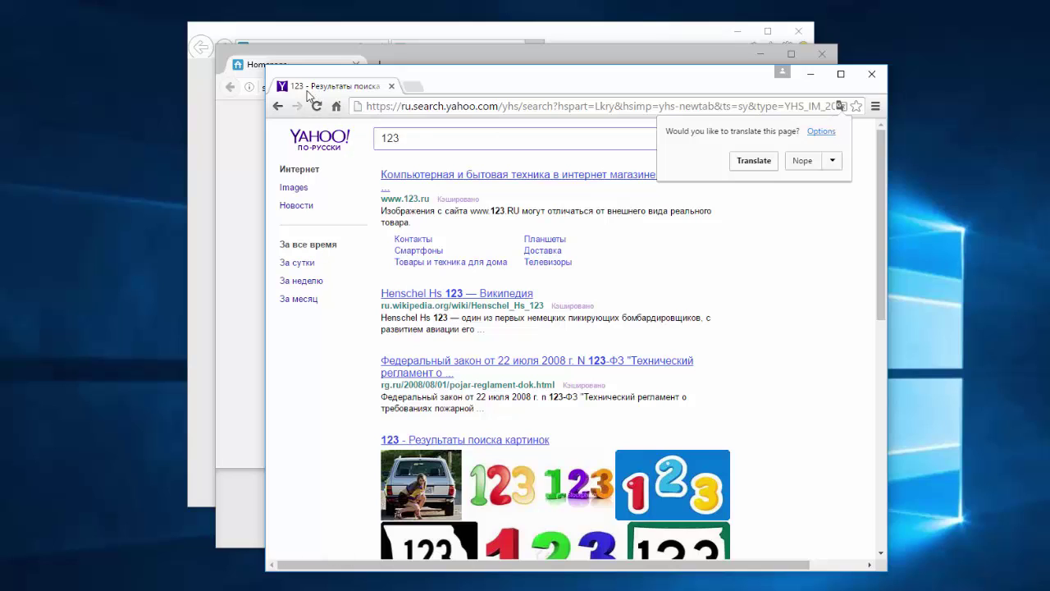
Step: Return from the search results to the safesurfs.net homepage and clear its search box
left_click(277, 105)
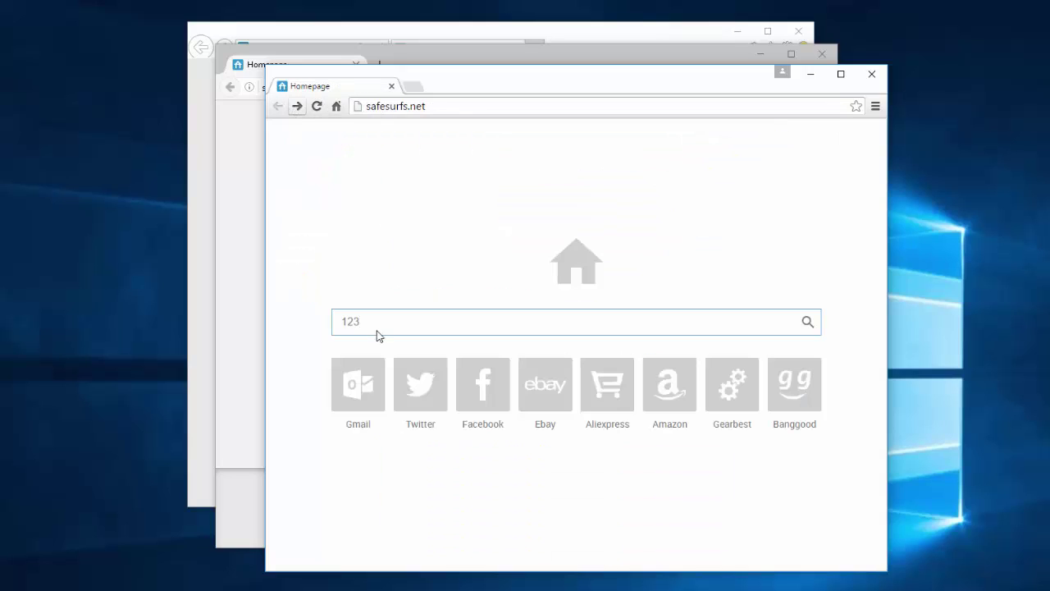
left_click_drag(377, 331, 284, 329)
key("BackSpace")
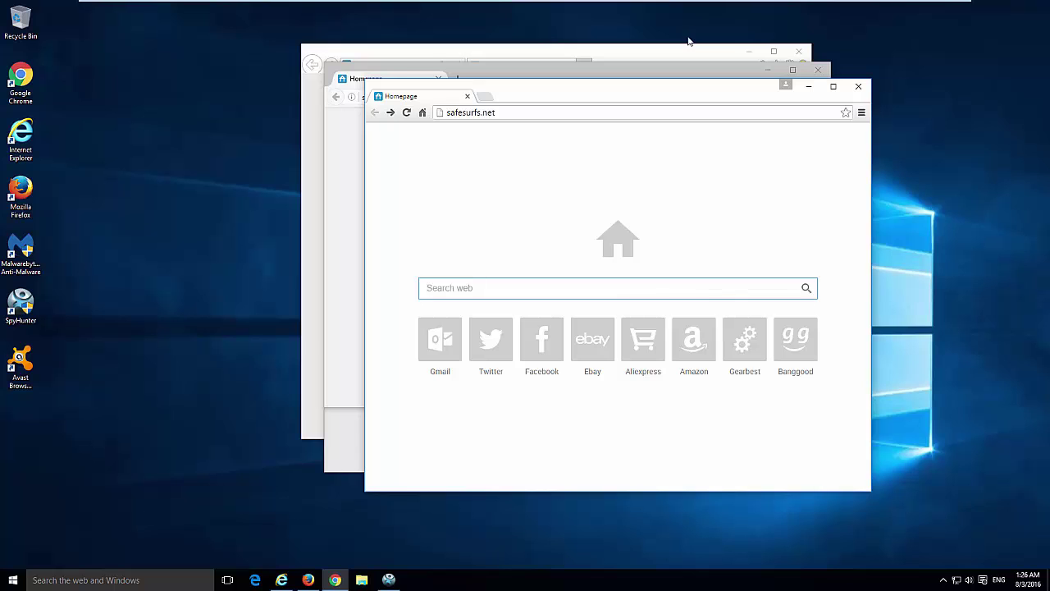
Step: Close the Chrome, Firefox and Internet Explorer windows
left_click(859, 86)
left_click(818, 69)
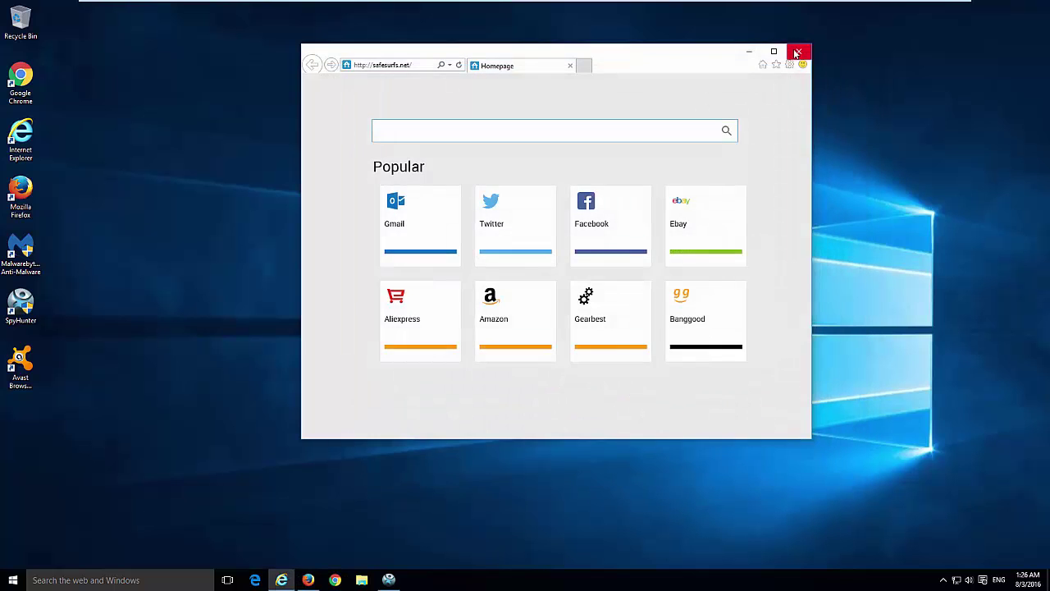
left_click(796, 52)
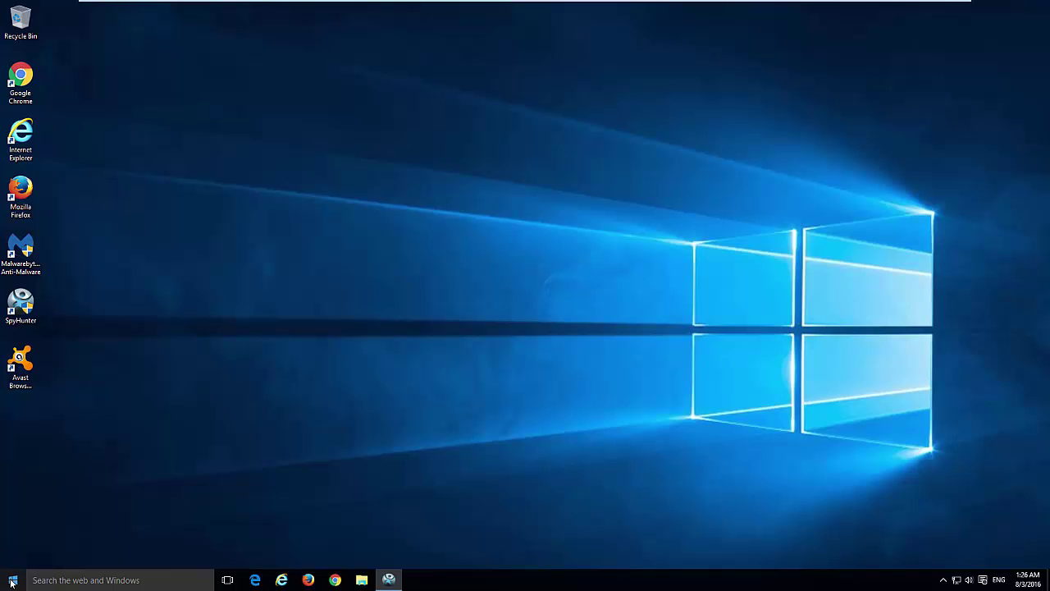
Step: Open Programs and Features and check the installed programs from Avast Browser Cleanup down to the Microsoft Visual C++ 2008 Redistributables
right_click(12, 581)
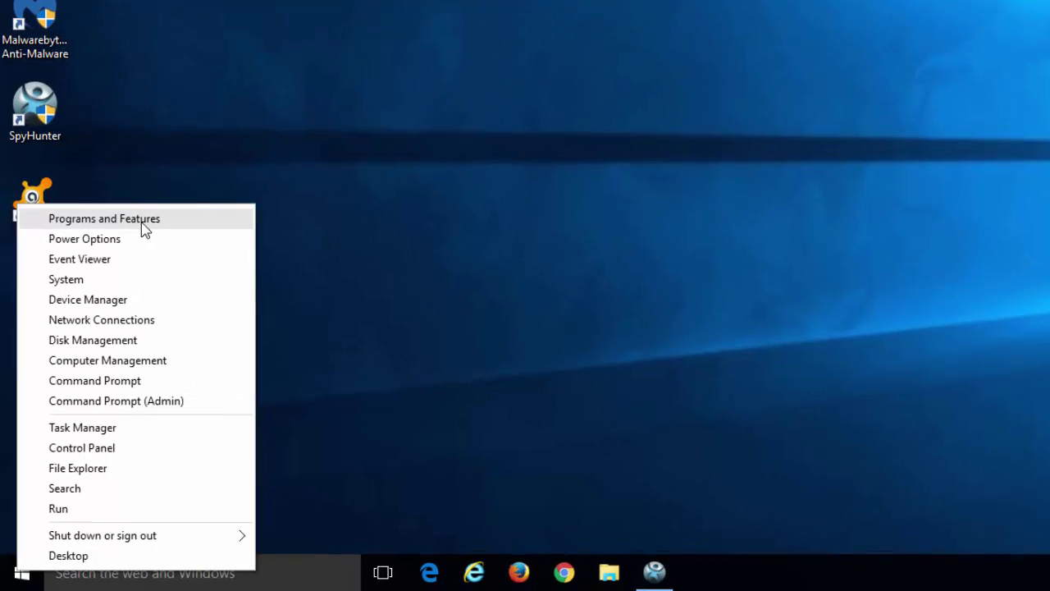
left_click(144, 219)
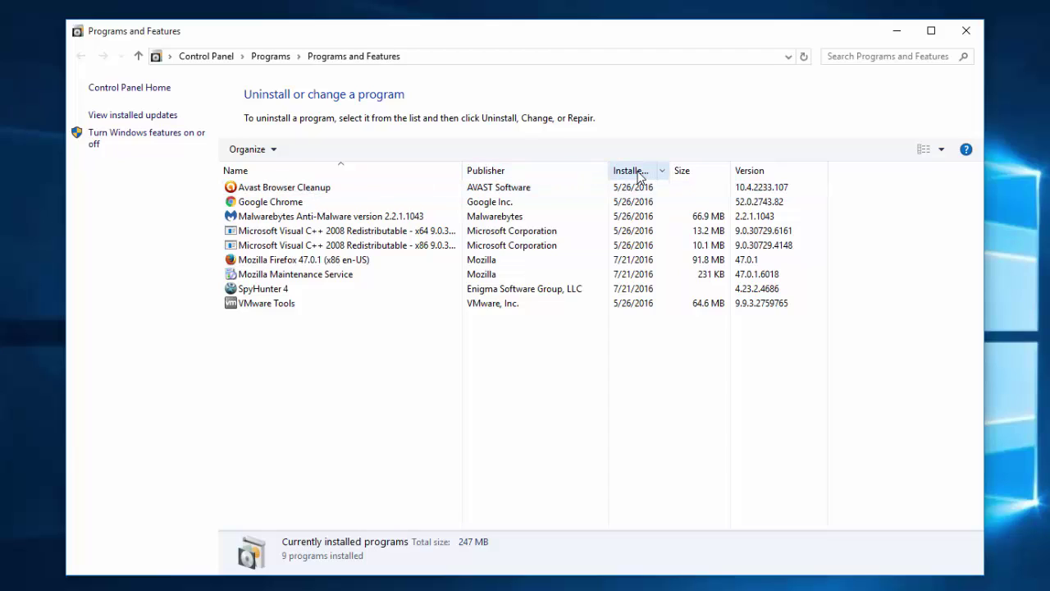
left_click(275, 194)
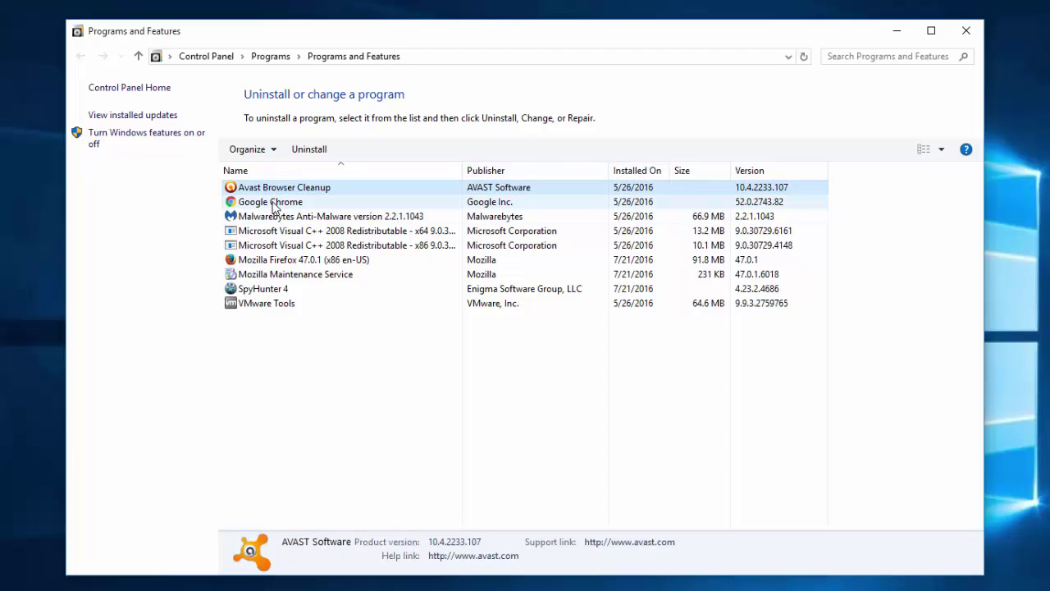
left_click(274, 205)
left_click(271, 218)
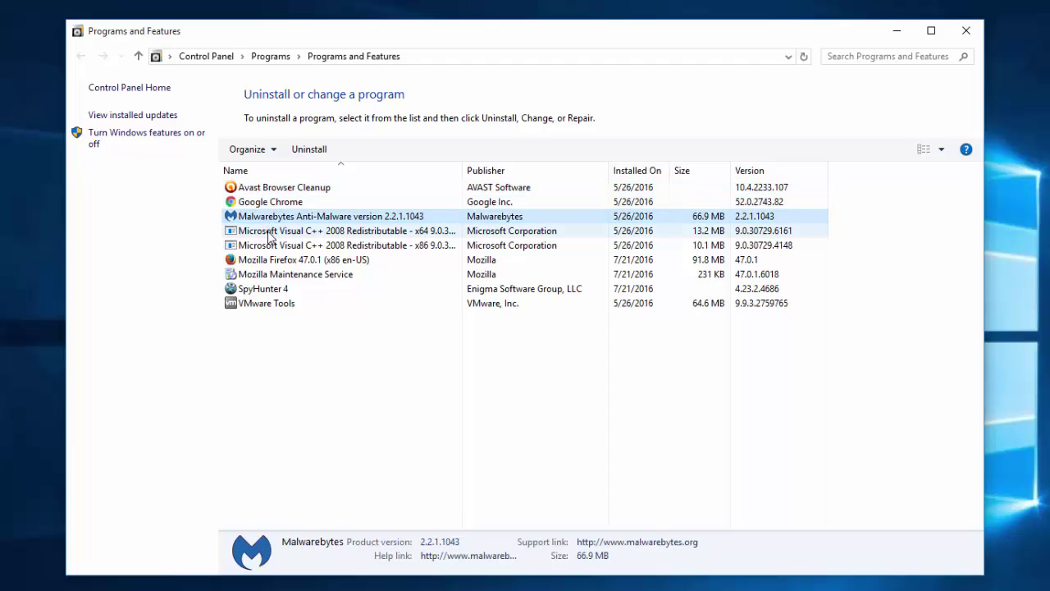
left_click(270, 233)
left_click(279, 248)
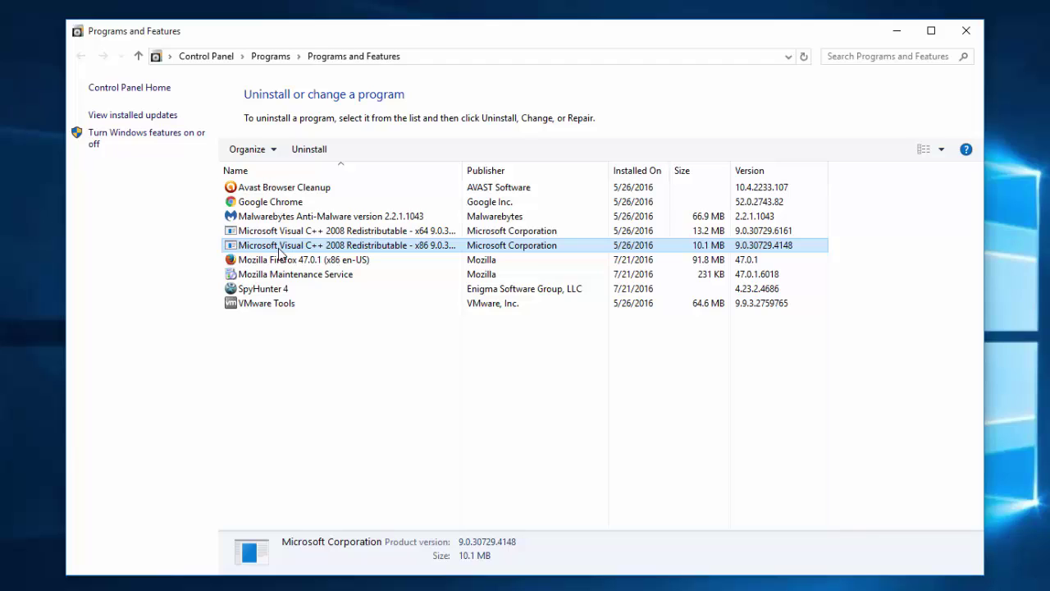
Step: Sort the installed programs by installation date with the newest first to check for suspicious entries, and close Programs and Features
left_click(634, 173)
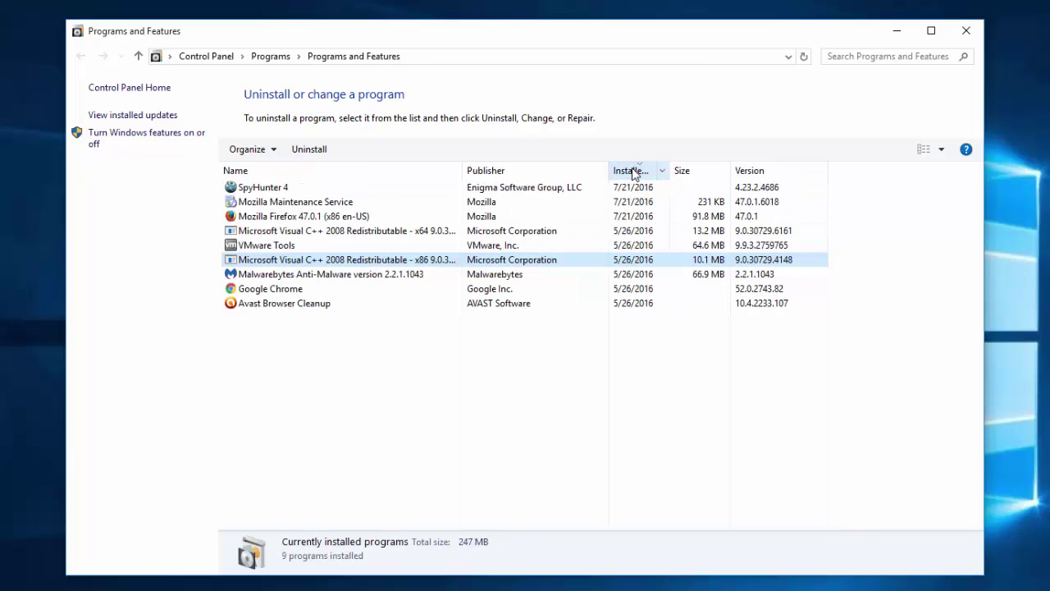
left_click(633, 173)
left_click(234, 171)
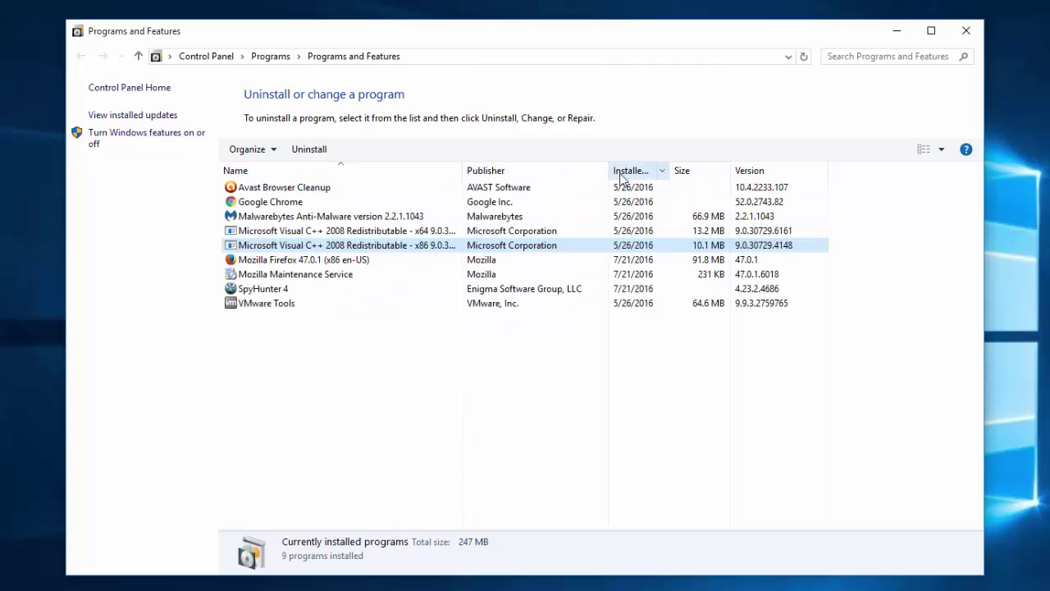
left_click(337, 171)
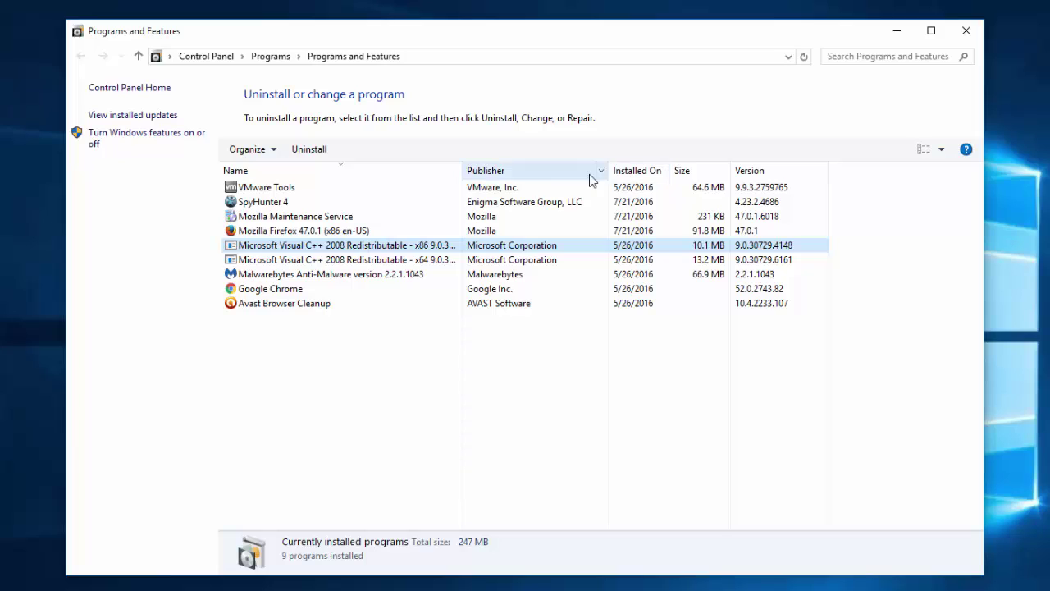
left_click(644, 172)
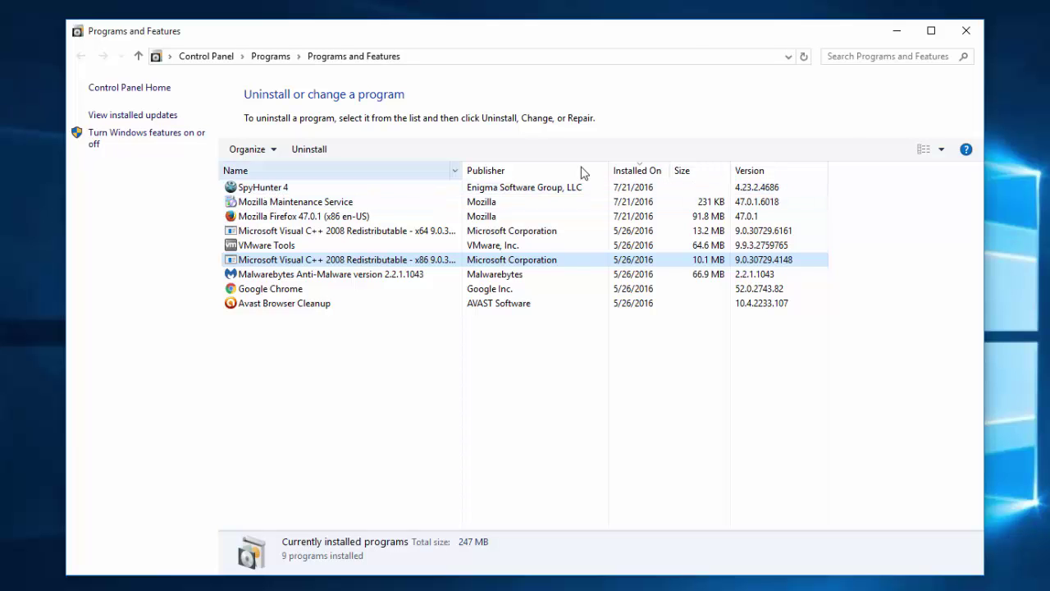
left_click(965, 32)
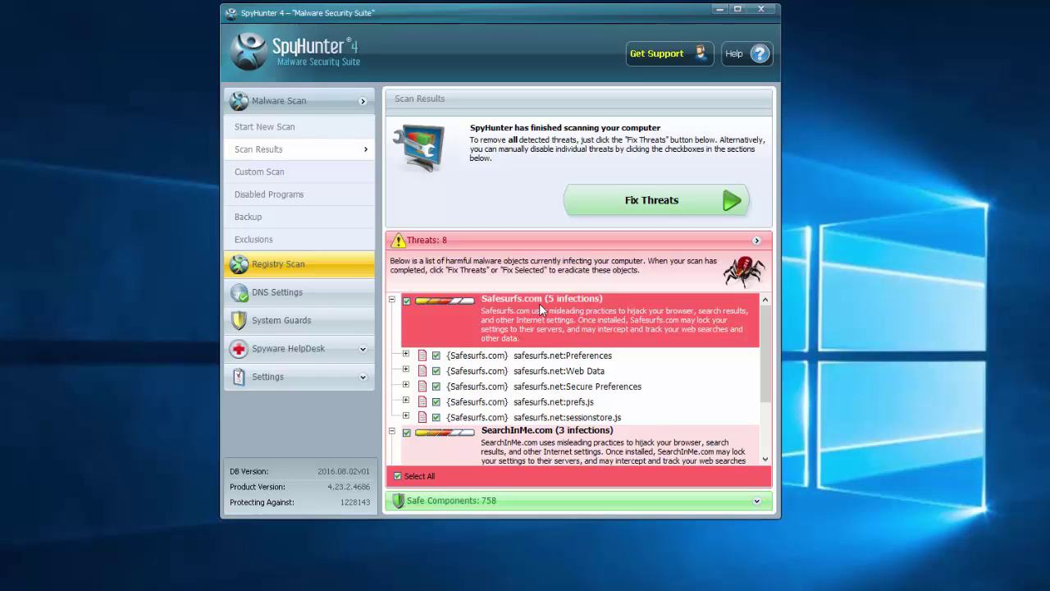
Step: Examine the SpyHunter scan results for Safesurfs.com and SearchInMe.com, including the details of the Preferences and Web Data entries
scroll(490, 433, "down", 1)
scroll(490, 433, "up", 1)
left_click(405, 355)
left_click(405, 355)
left_click(405, 370)
left_click(405, 370)
scroll(522, 413, "down", 1)
scroll(522, 413, "up", 1)
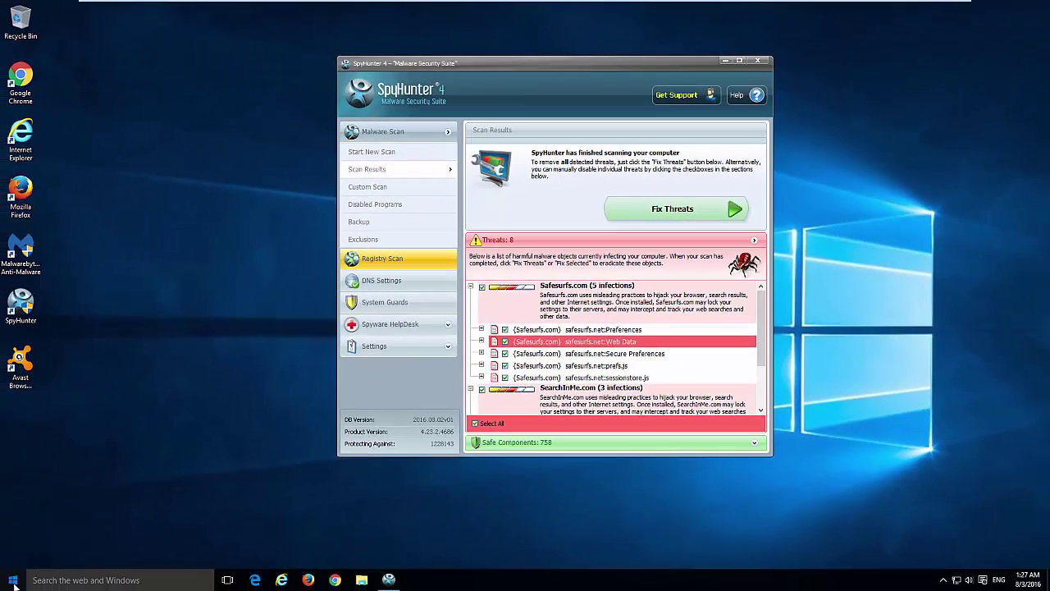
Step: Launch adwcleaner_5.201 from the Downloads folder with administrator permission and close the File Explorer window
left_click(17, 580)
left_click(30, 515)
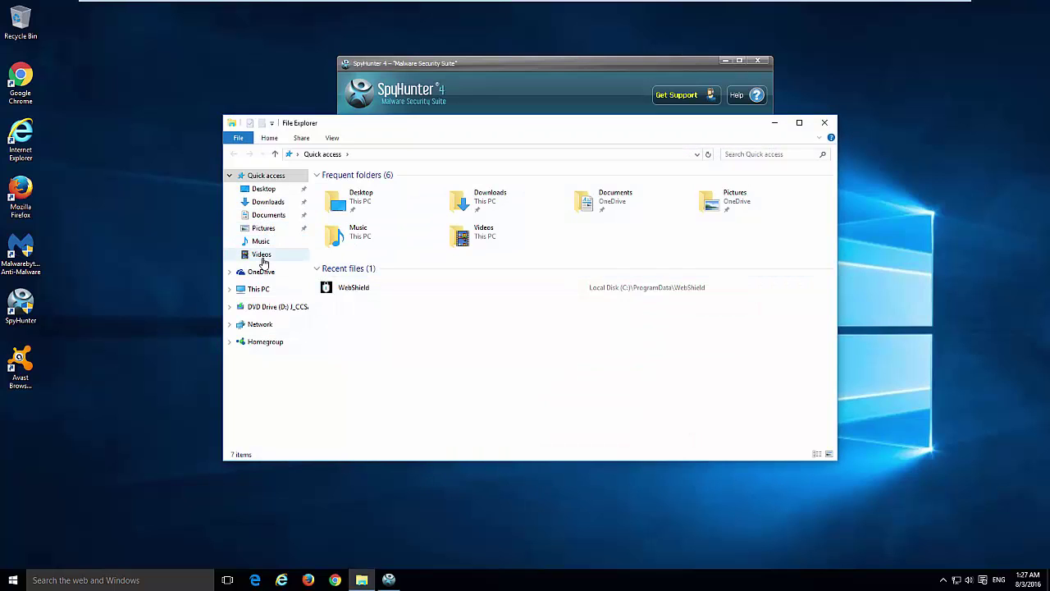
left_click(268, 202)
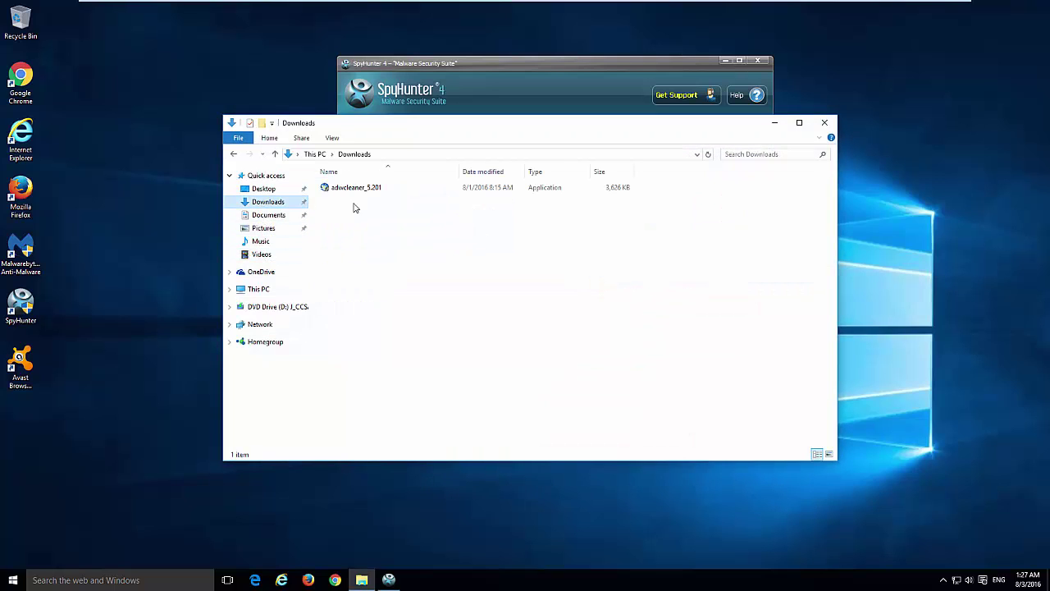
double_click(349, 192)
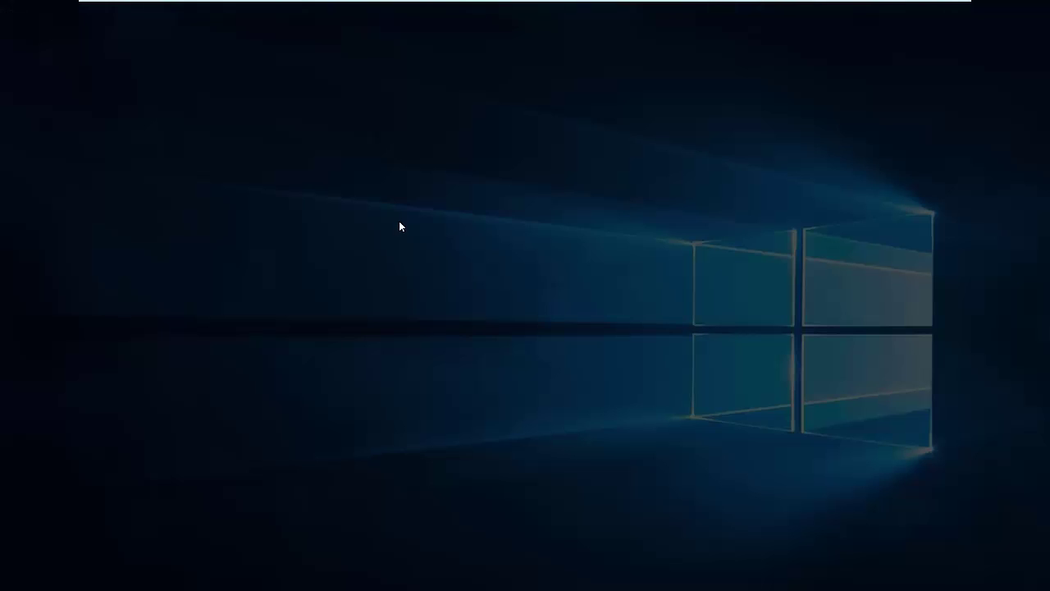
left_click(562, 315)
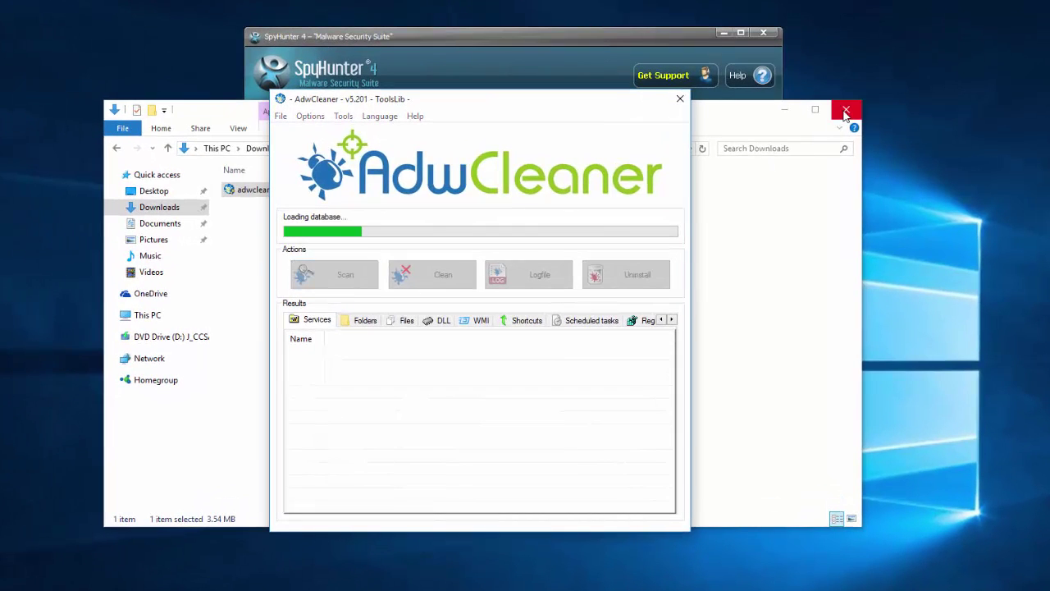
left_click(845, 109)
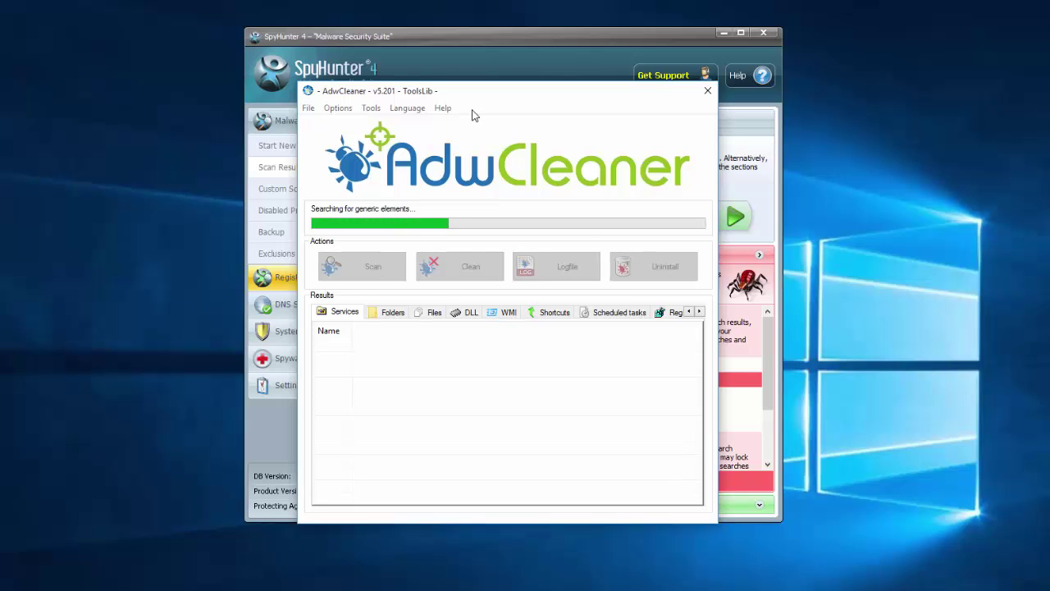
Step: Review the AdwCleaner scan results for folders, files, DLLs, WMI, shortcuts and scheduled tasks
left_click_drag(462, 90, 484, 81)
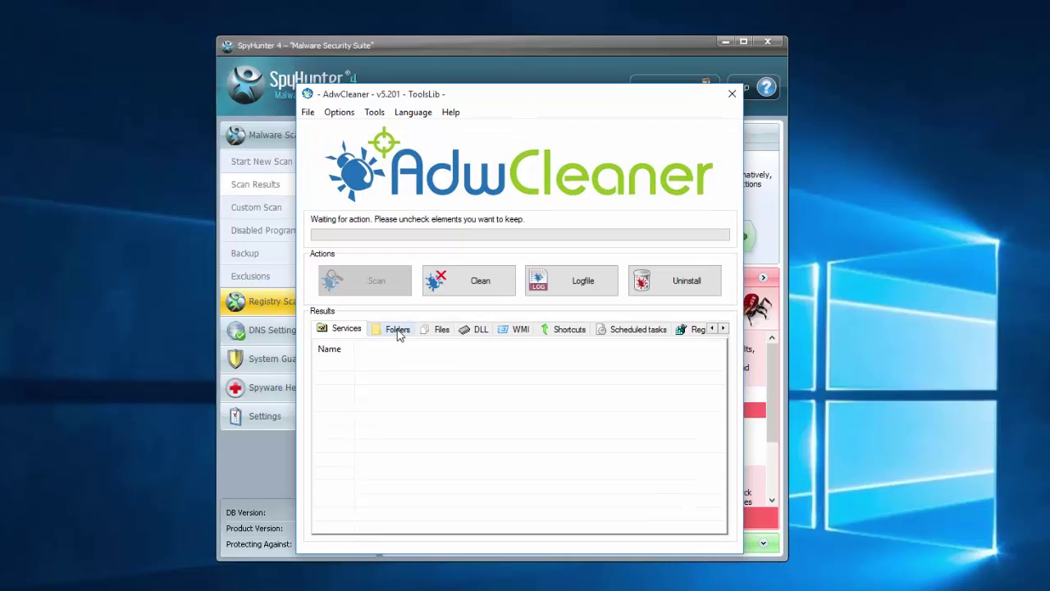
left_click(398, 331)
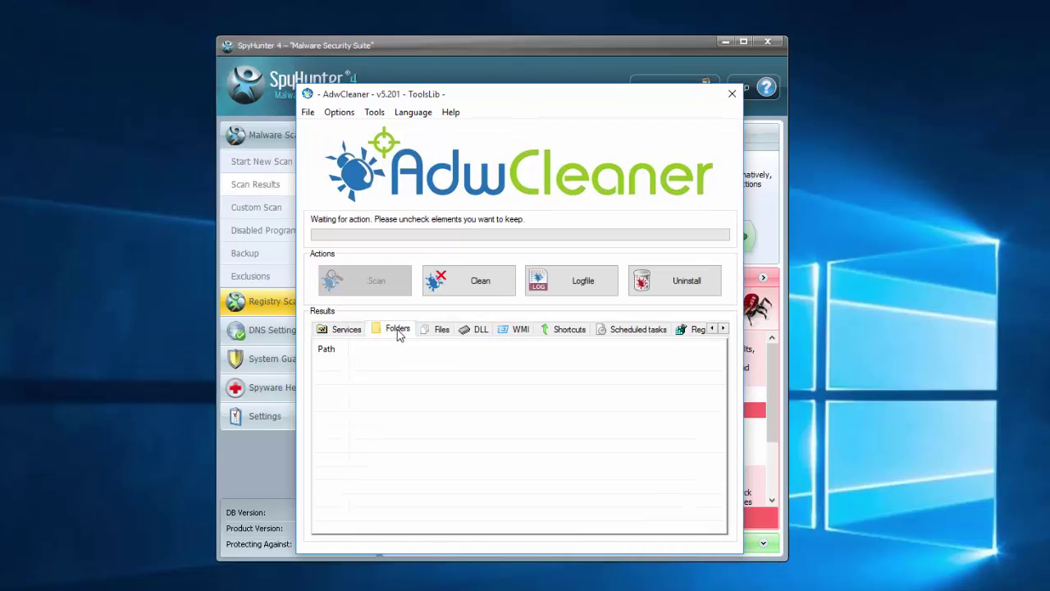
left_click(435, 330)
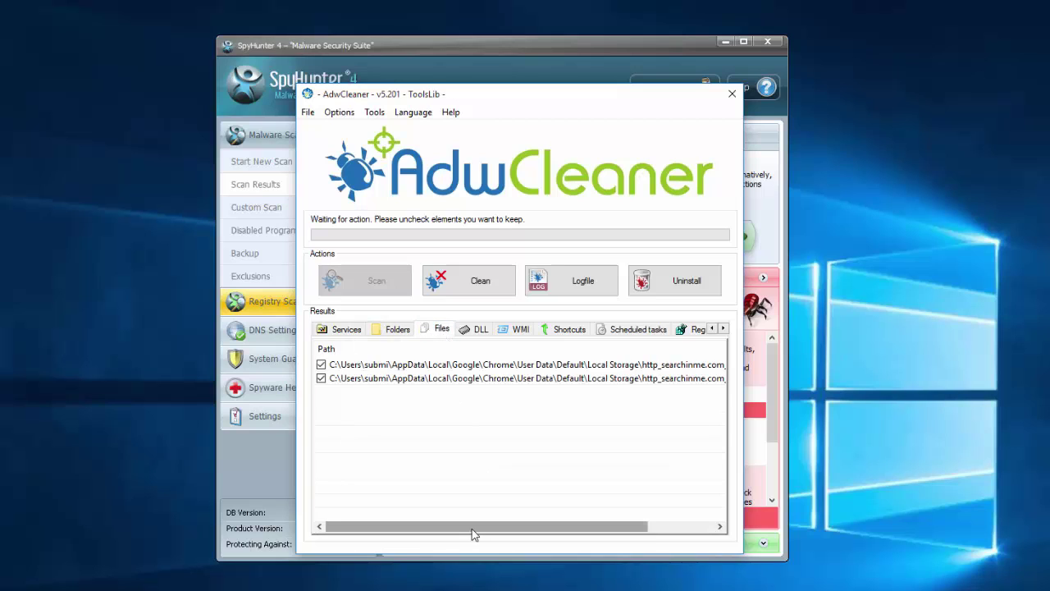
left_click_drag(471, 526, 537, 527)
left_click(469, 331)
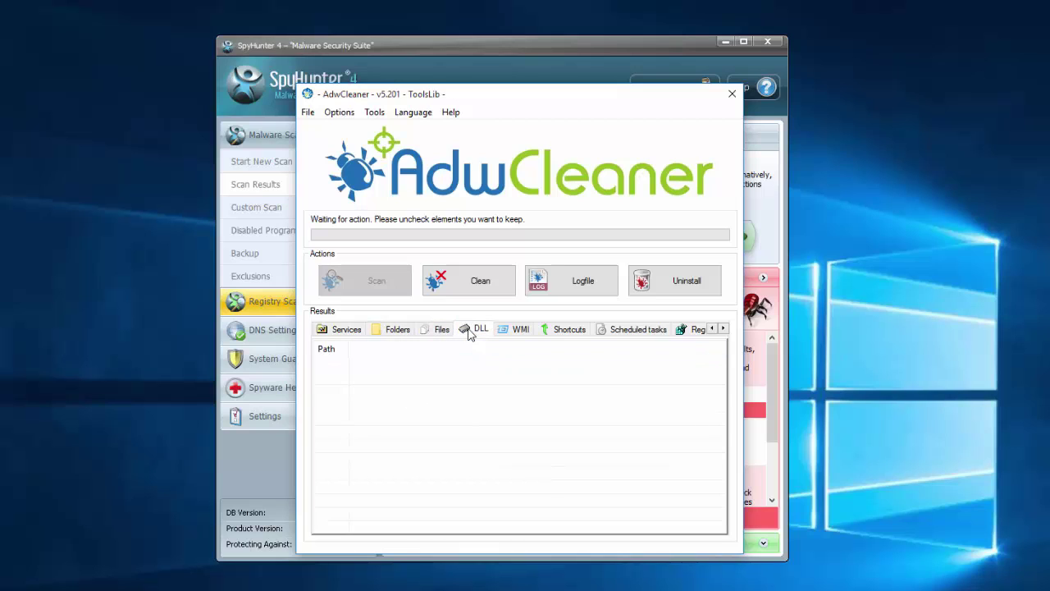
left_click(517, 330)
left_click(556, 330)
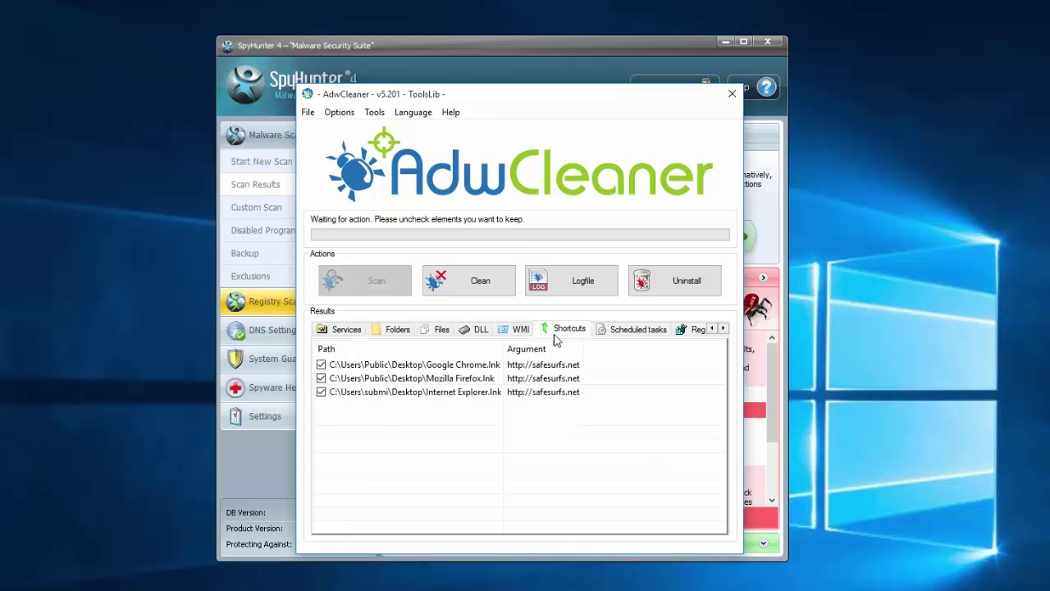
left_click(615, 332)
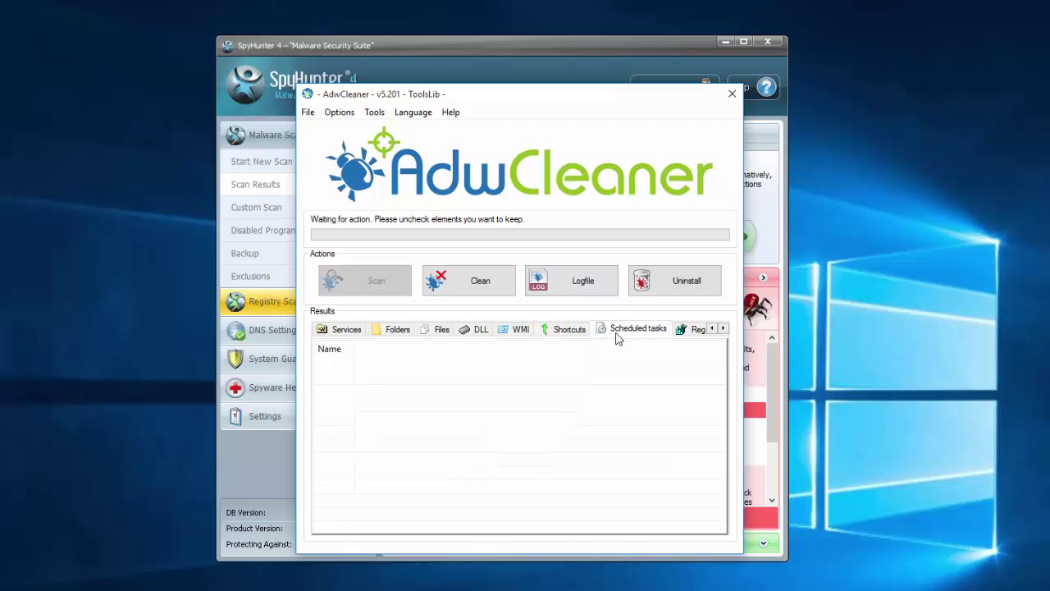
Step: Review the AdwCleaner scan results for the registry, Firefox and Chrome, including the full content of the Firefox entry
left_click(693, 330)
left_click(723, 329)
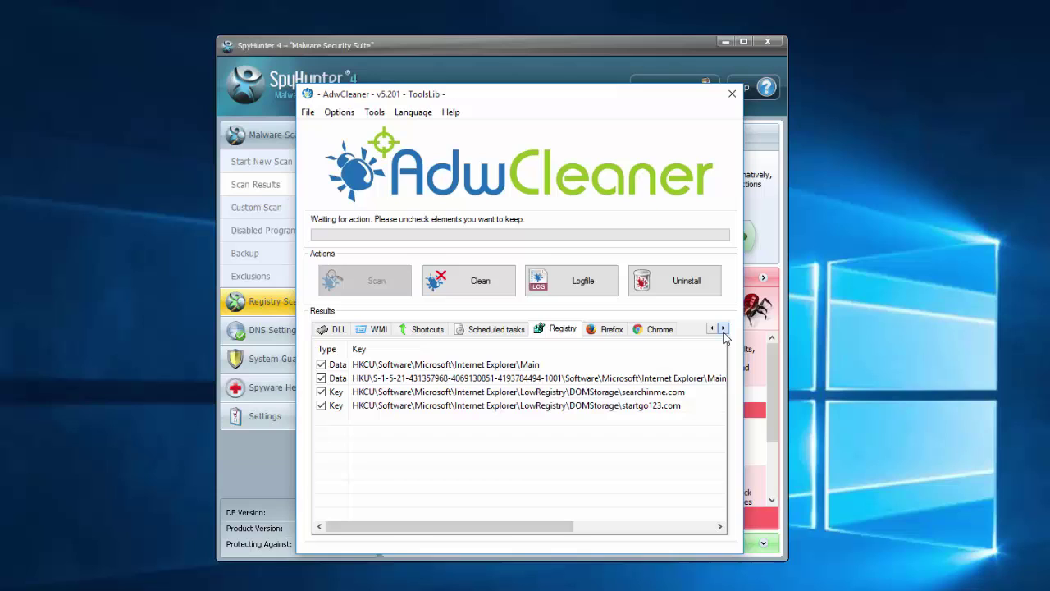
left_click(522, 368)
left_click(614, 332)
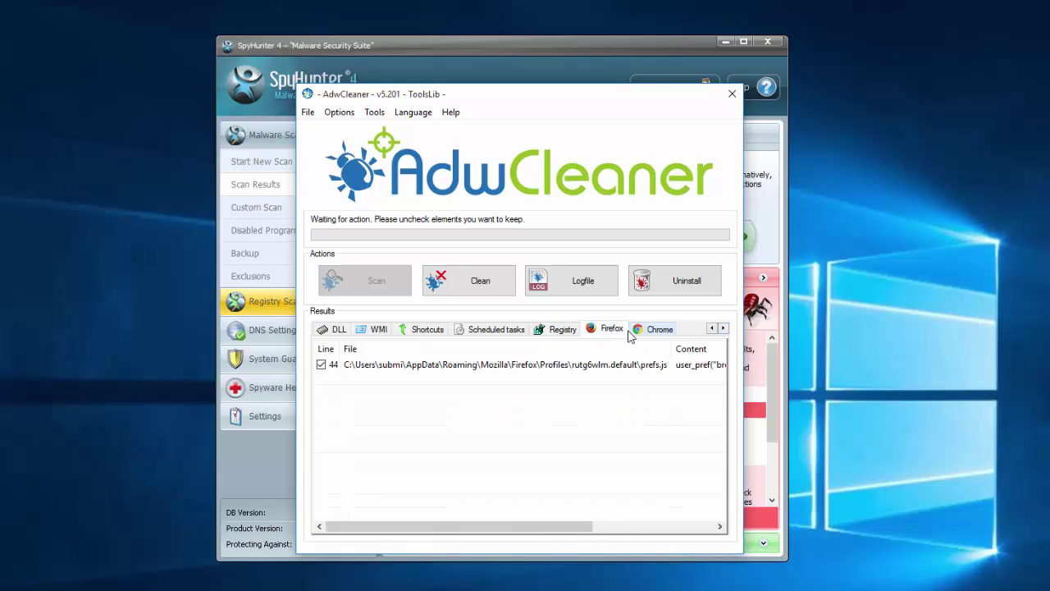
left_click_drag(530, 526, 711, 529)
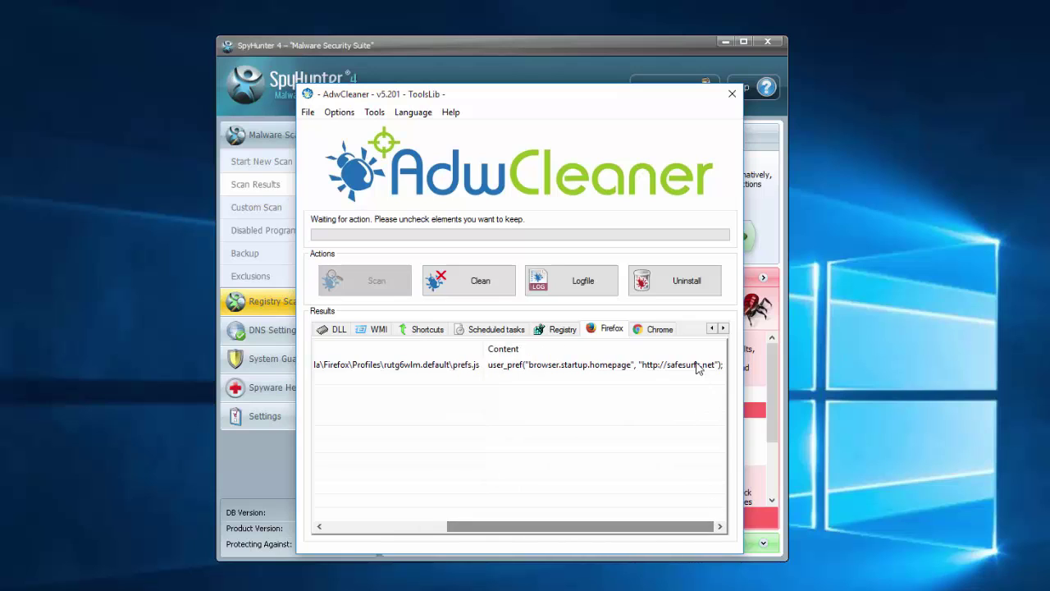
left_click(652, 329)
left_click_drag(569, 528, 429, 525)
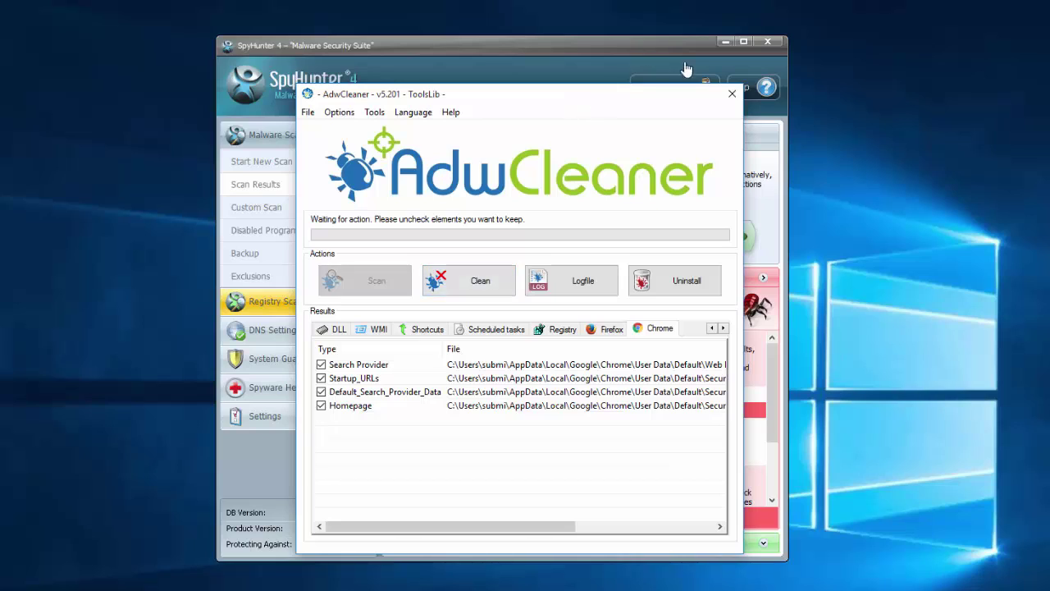
Step: Minimize SpyHunter, move the AdwCleaner window out of the way to expose the desktop, and refresh it
left_click(726, 42)
left_click_drag(521, 94, 952, 449)
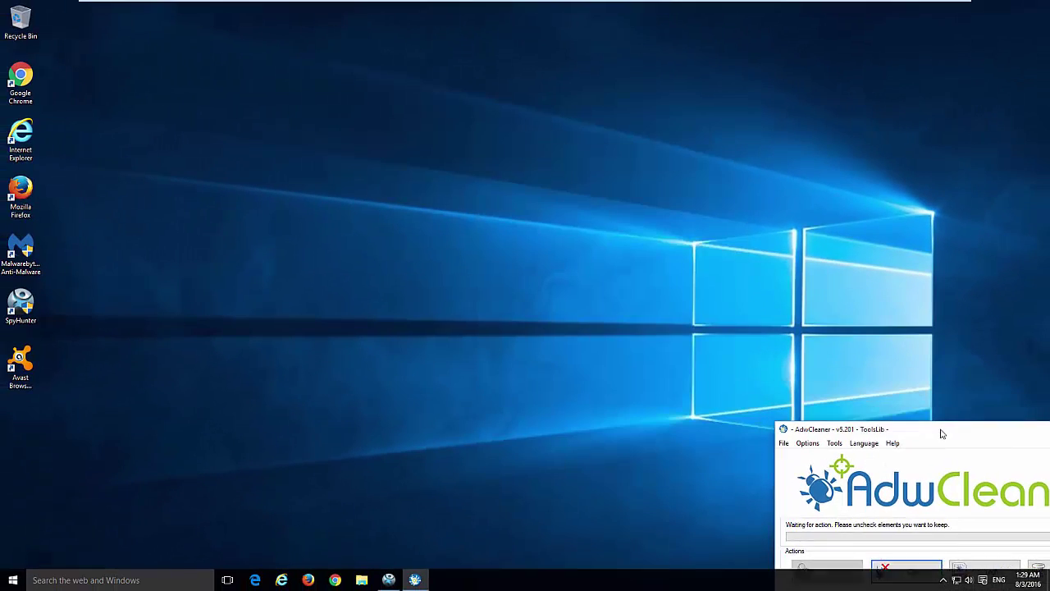
right_click(210, 247)
left_click(276, 284)
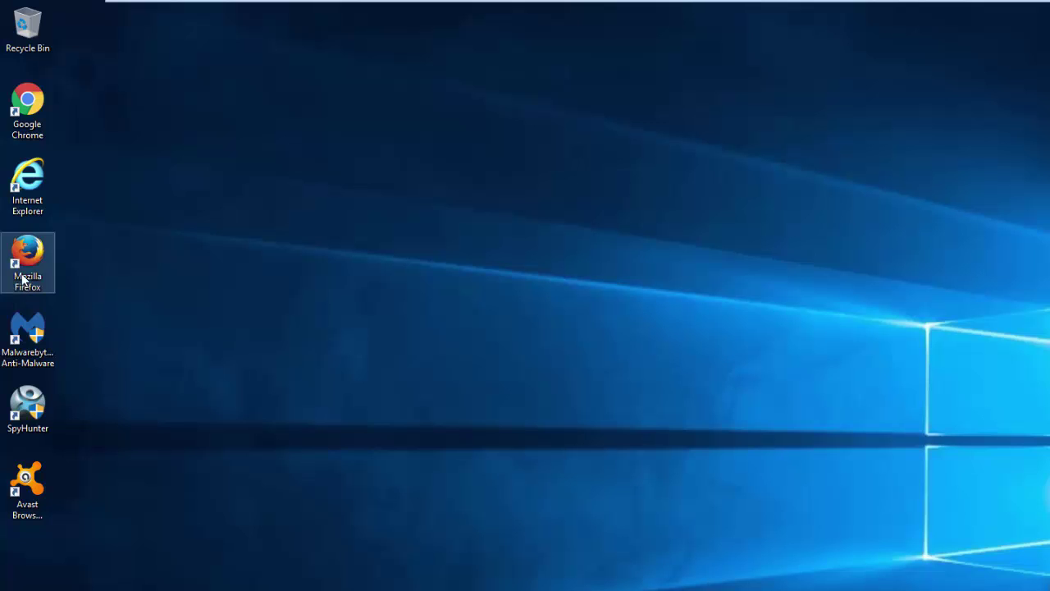
right_click(23, 267)
left_click(97, 525)
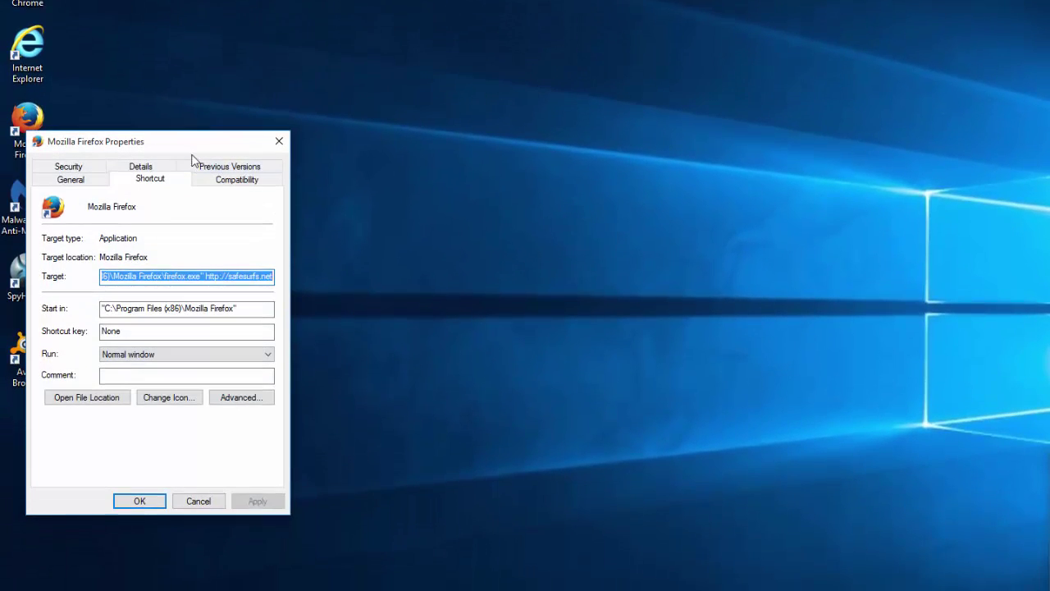
left_click_drag(192, 263, 460, 153)
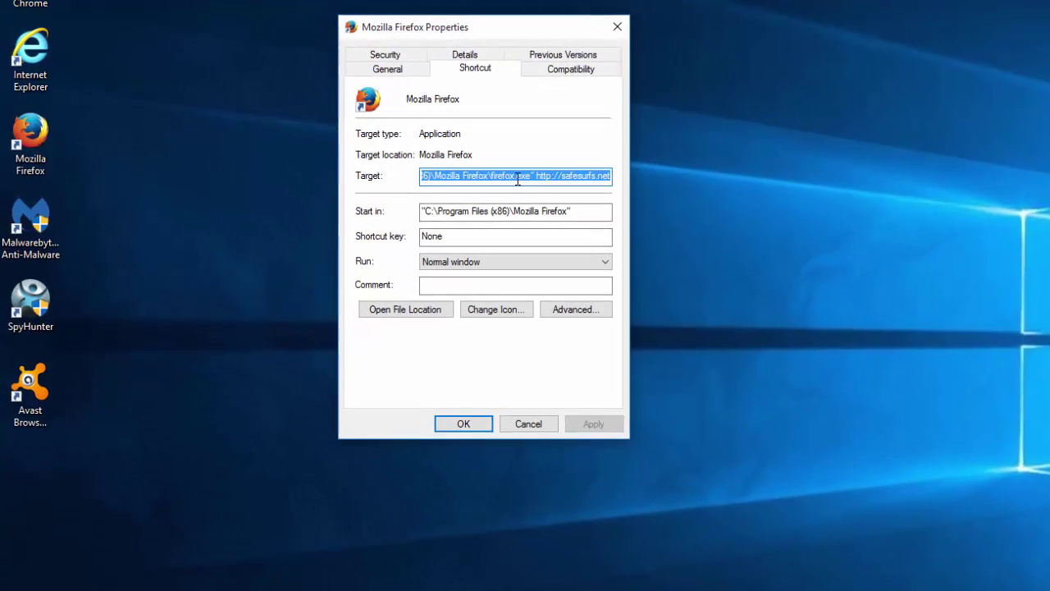
left_click(485, 159)
left_click_drag(485, 159, 552, 159)
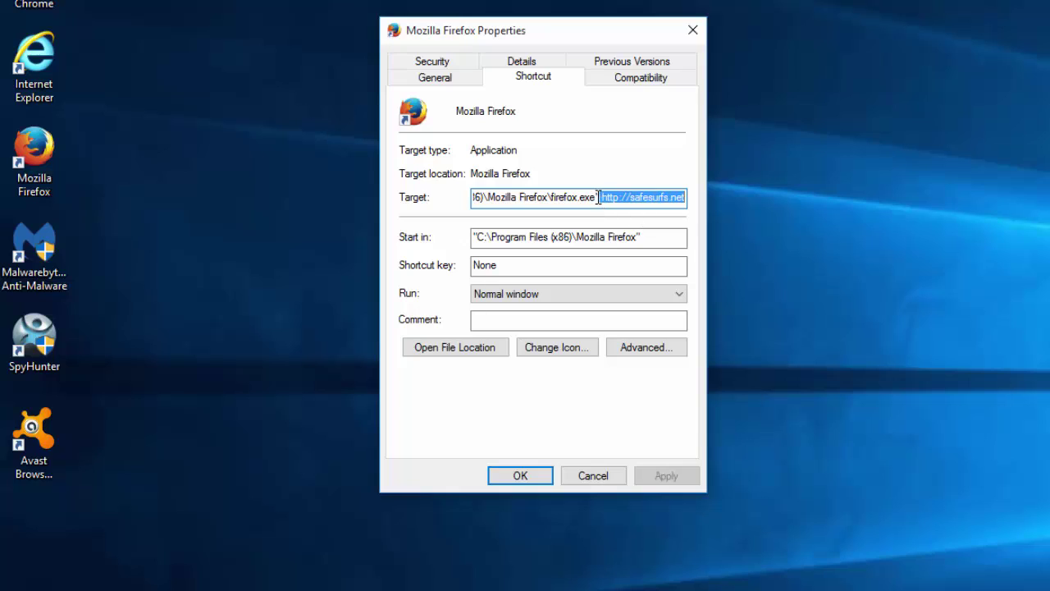
left_click(601, 197)
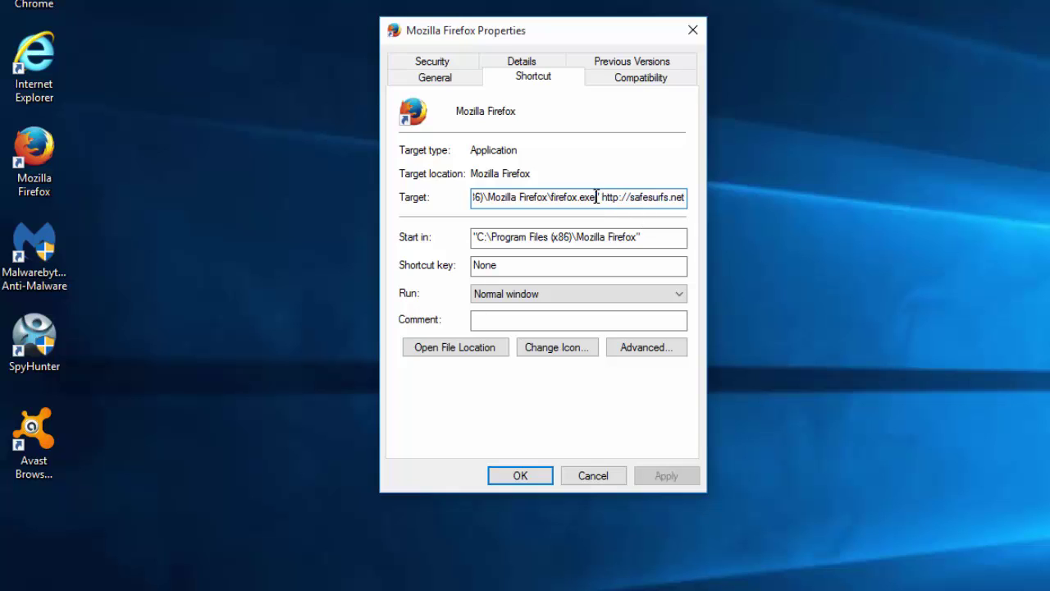
left_click_drag(602, 197, 708, 200)
key("Delete")
left_click(684, 477)
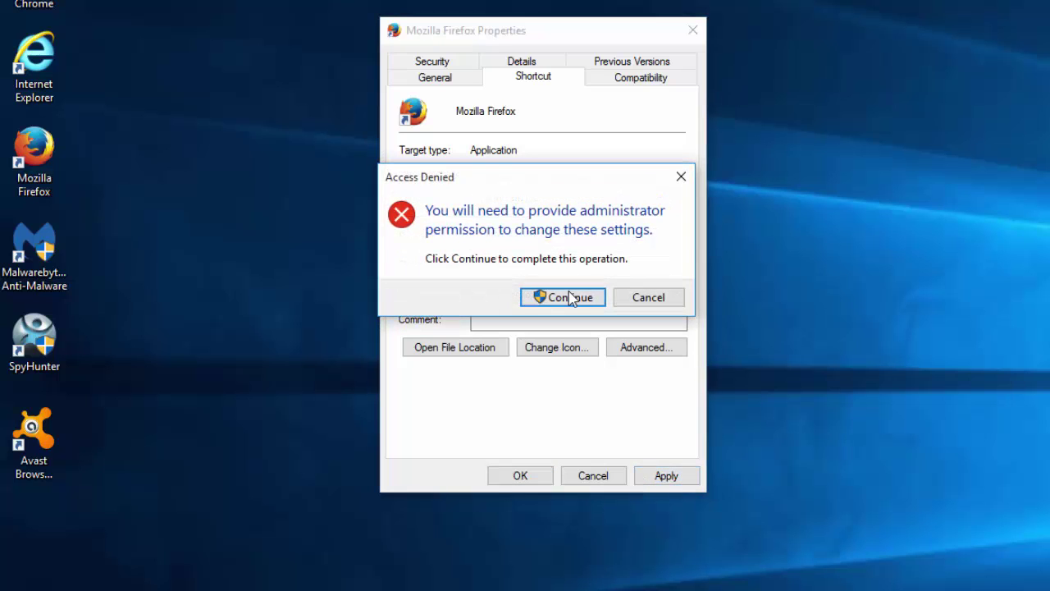
left_click(567, 297)
left_click(522, 476)
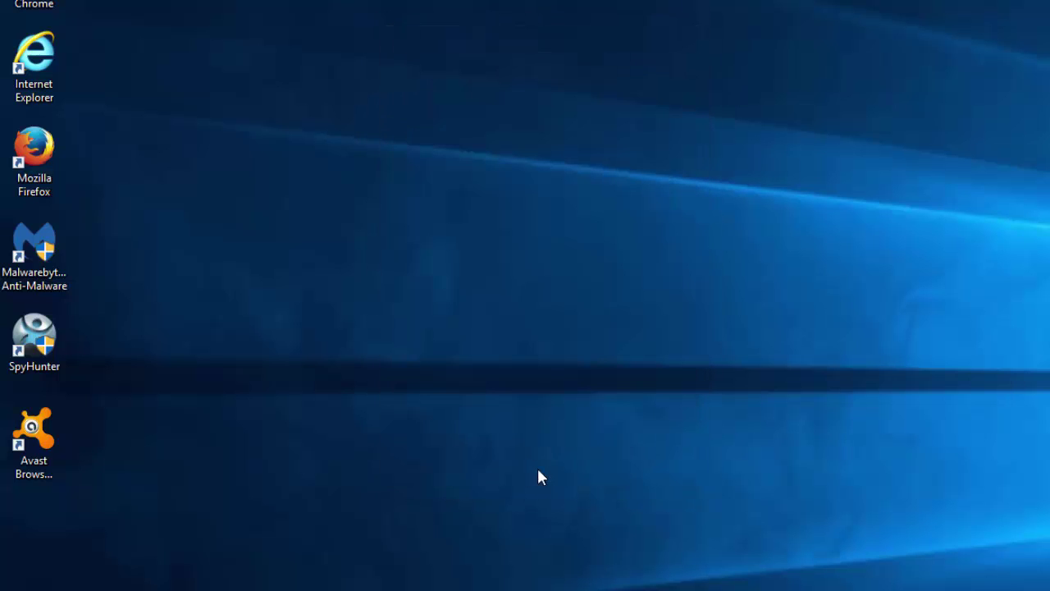
right_click(35, 51)
left_click(117, 357)
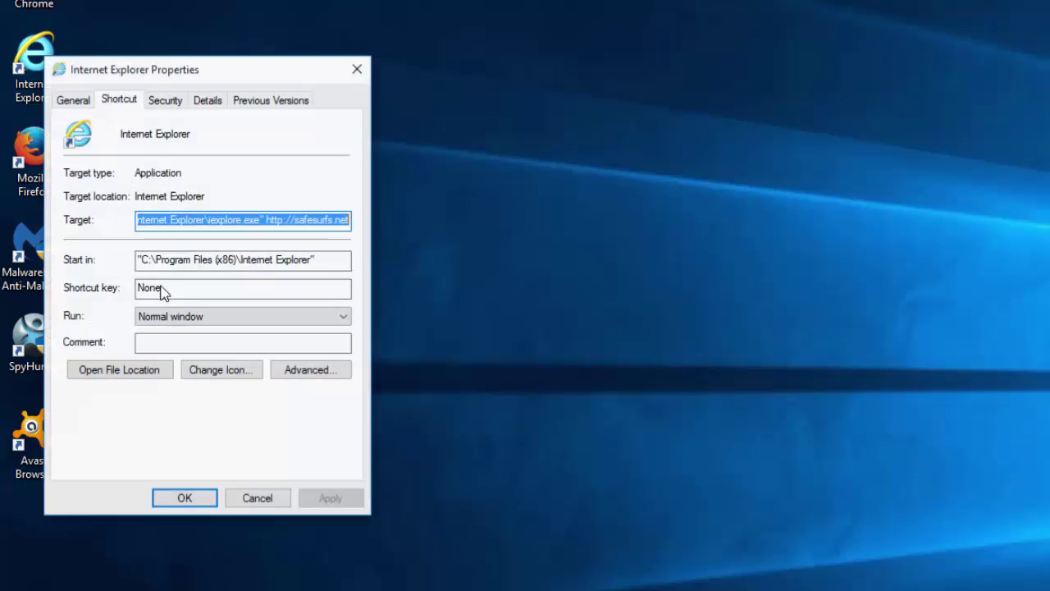
left_click_drag(262, 220, 366, 326)
key("Delete")
left_click(330, 501)
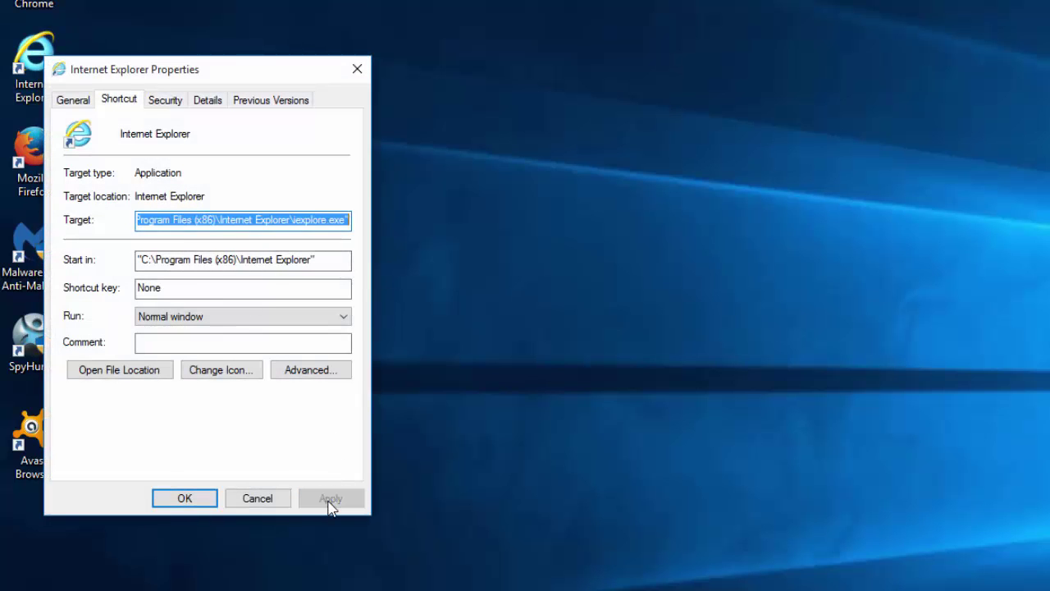
left_click(207, 502)
Step: Delete the address appended after chrome.exe in the Google Chrome desktop shortcut's target and save its properties
right_click(29, 5)
left_click(151, 320)
left_click_drag(259, 174, 384, 172)
key("Delete")
left_click(303, 458)
left_click(236, 276)
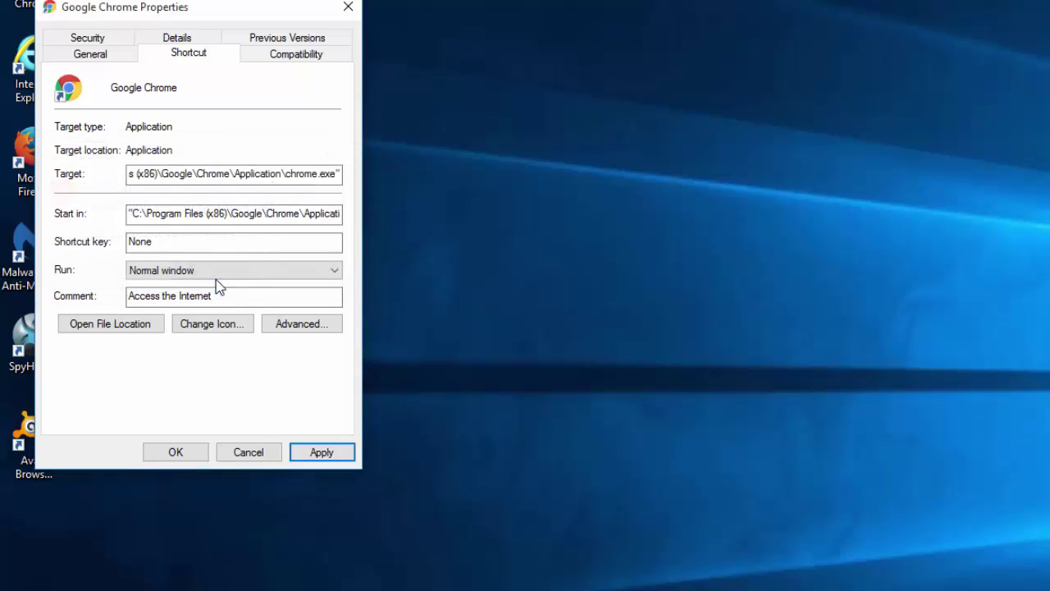
left_click(195, 456)
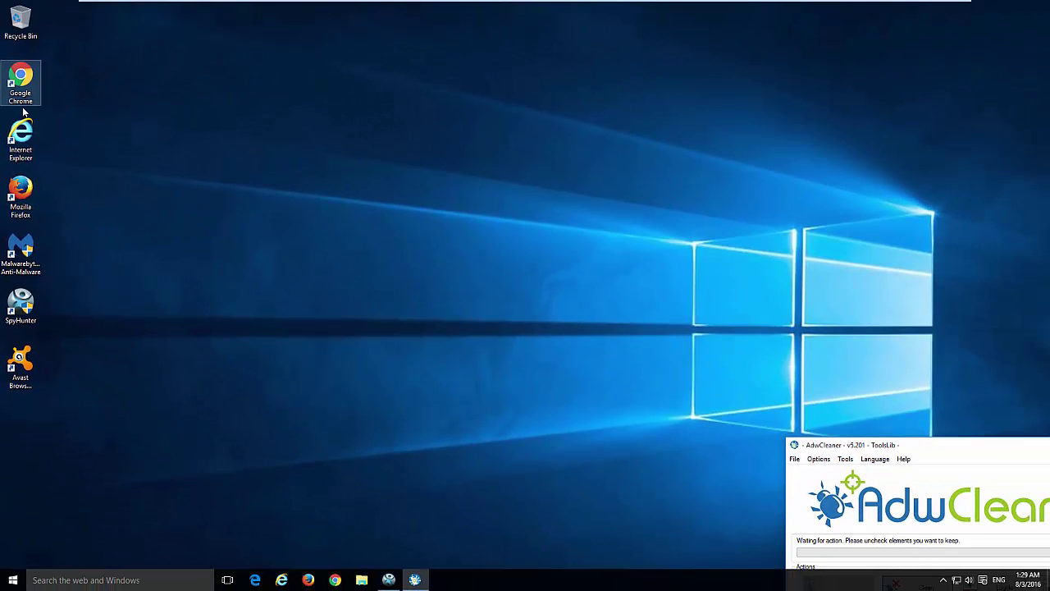
Step: Launch Internet Explorer and replace its safesurfs.net home page with the new tab page in Internet Options
double_click(20, 138)
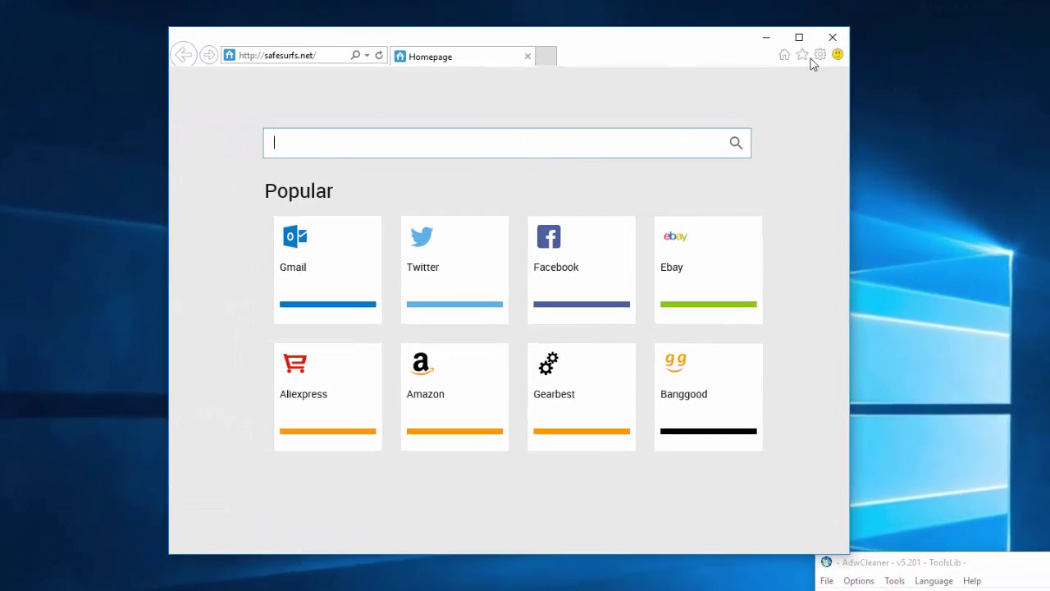
left_click(820, 54)
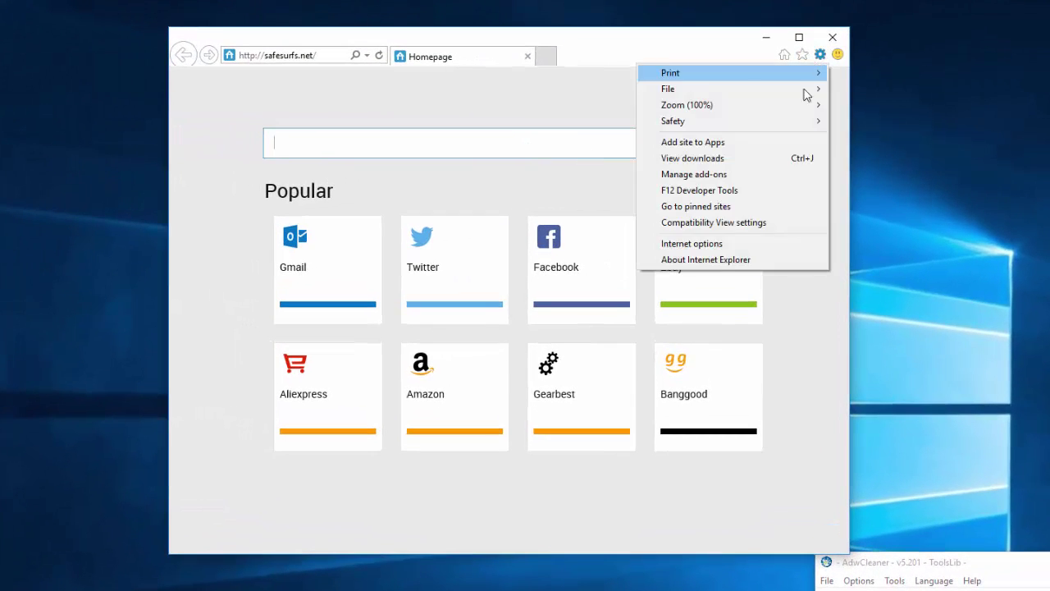
left_click(719, 246)
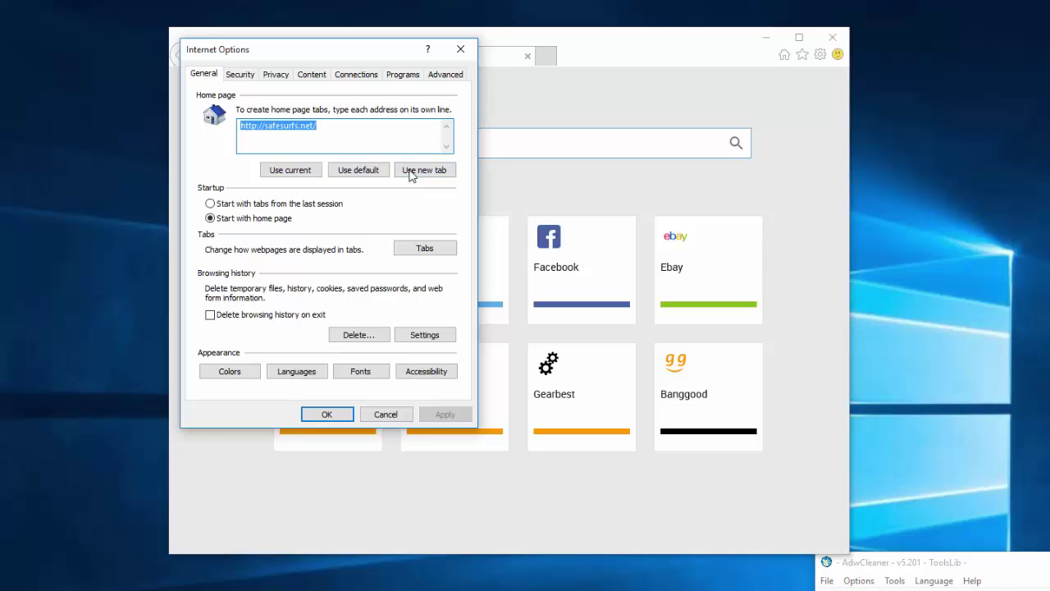
left_click(364, 172)
left_click(421, 173)
left_click(446, 414)
left_click(328, 415)
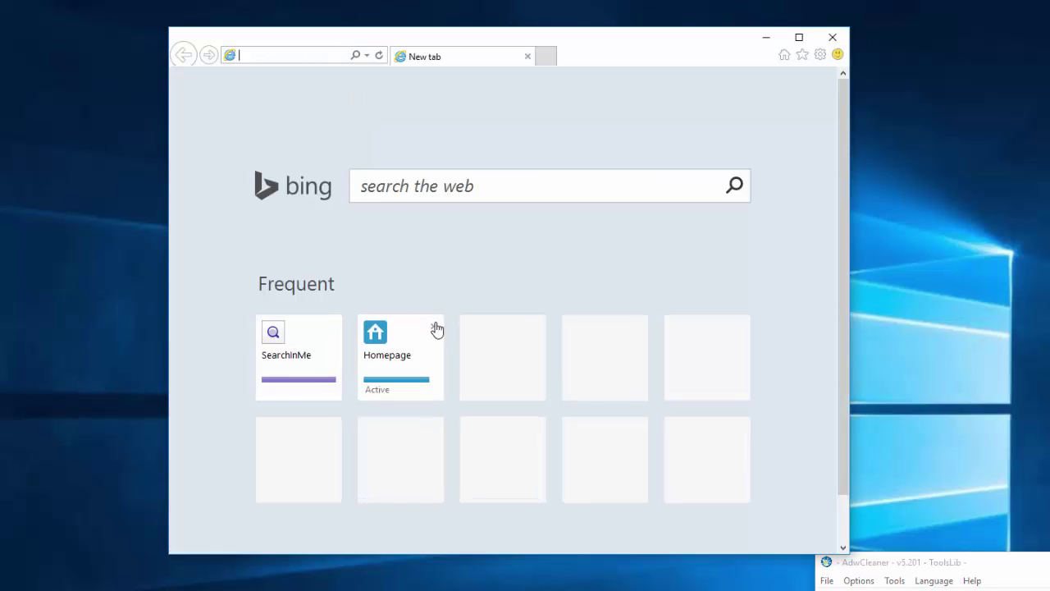
Step: Remove the Homepage and SearchInMe tiles from Internet Explorer's frequent sites and close the browser
left_click(436, 328)
left_click(333, 329)
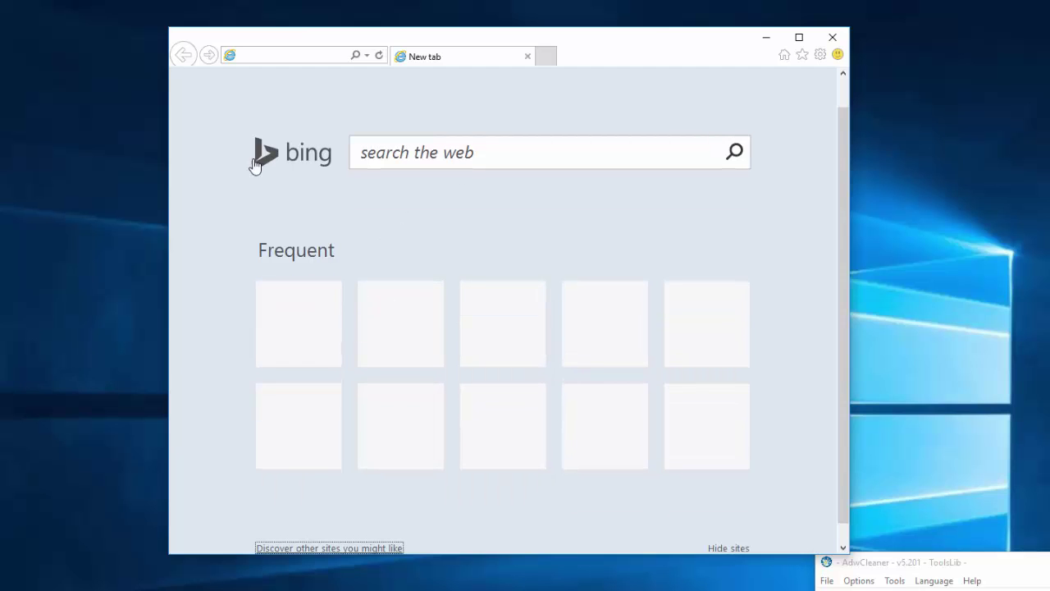
left_click(390, 155)
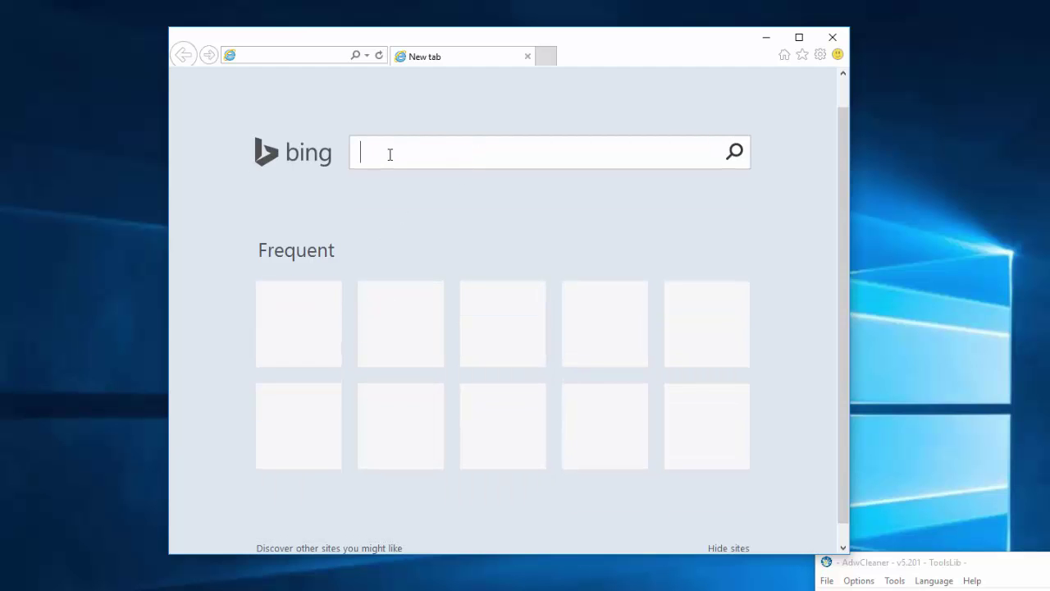
left_click(837, 37)
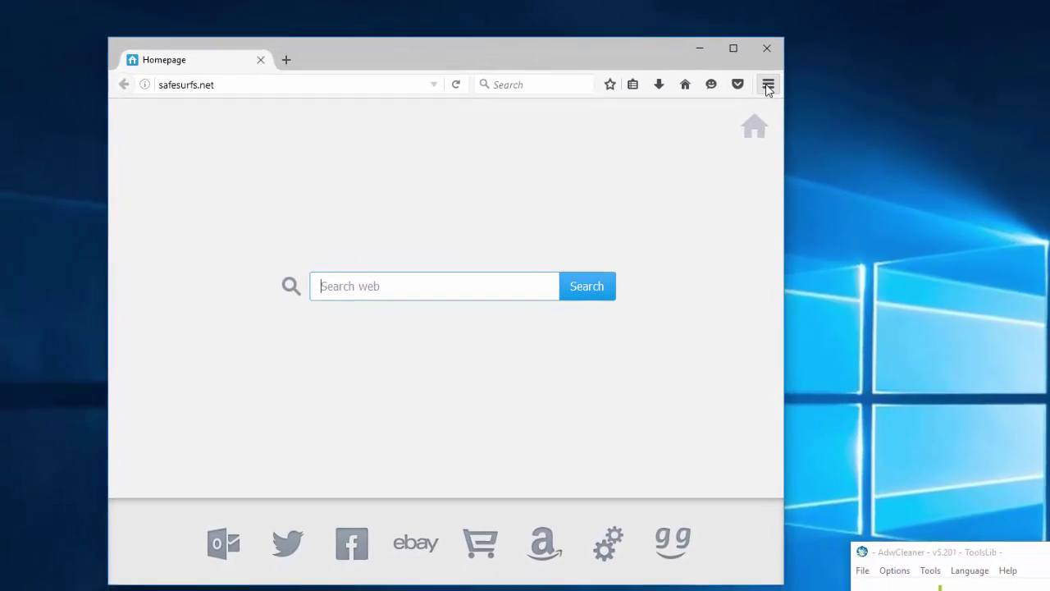
Step: Clear the home page address in Firefox's General options and restore the default Mozilla Firefox Start Page
left_click(859, 98)
left_click(692, 316)
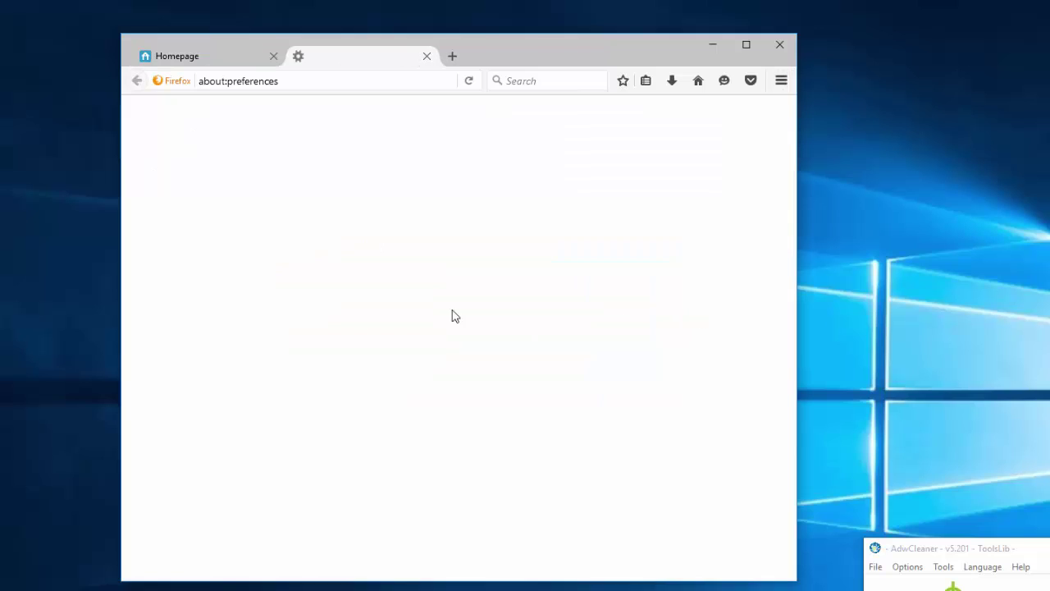
left_click_drag(476, 293, 276, 300)
key("BackSpace")
left_click(675, 335)
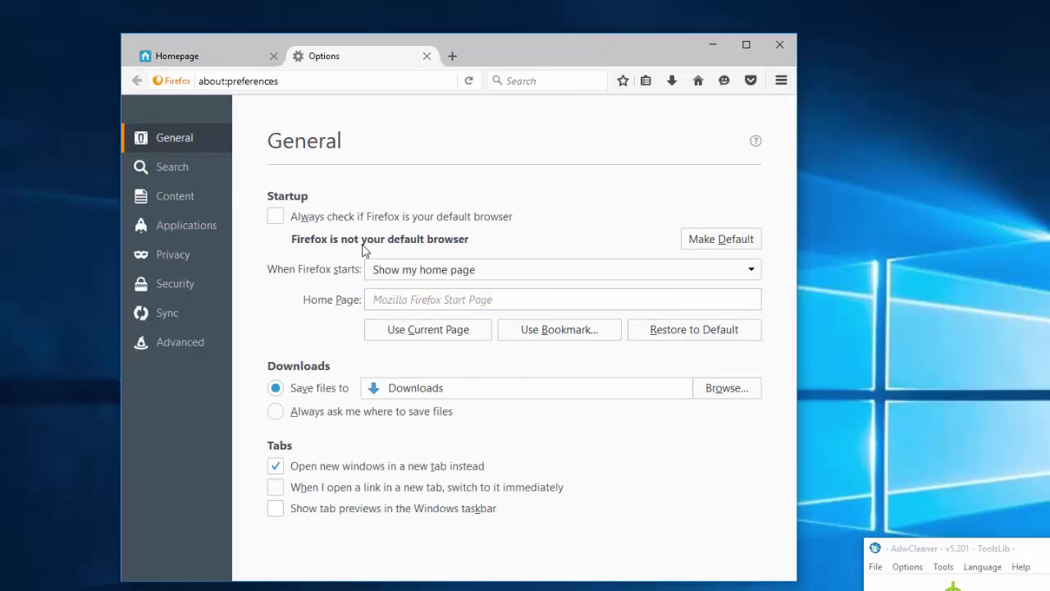
Step: Remove DuckDuckGo from the one-click search engines in Firefox's Search options
left_click(164, 172)
scroll(645, 296, "down", 1)
scroll(644, 295, "down", 2)
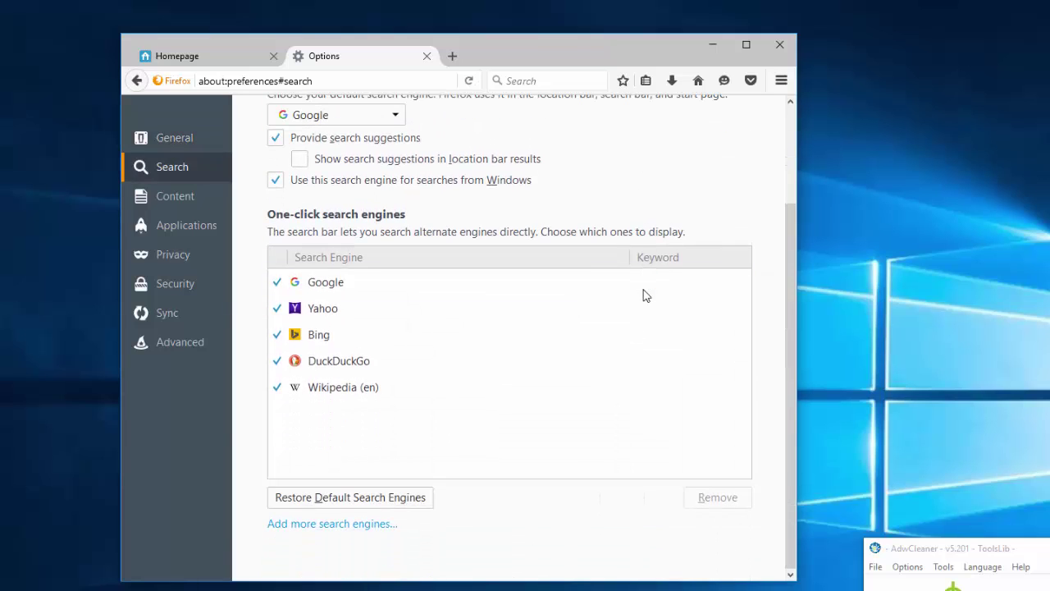
left_click(420, 356)
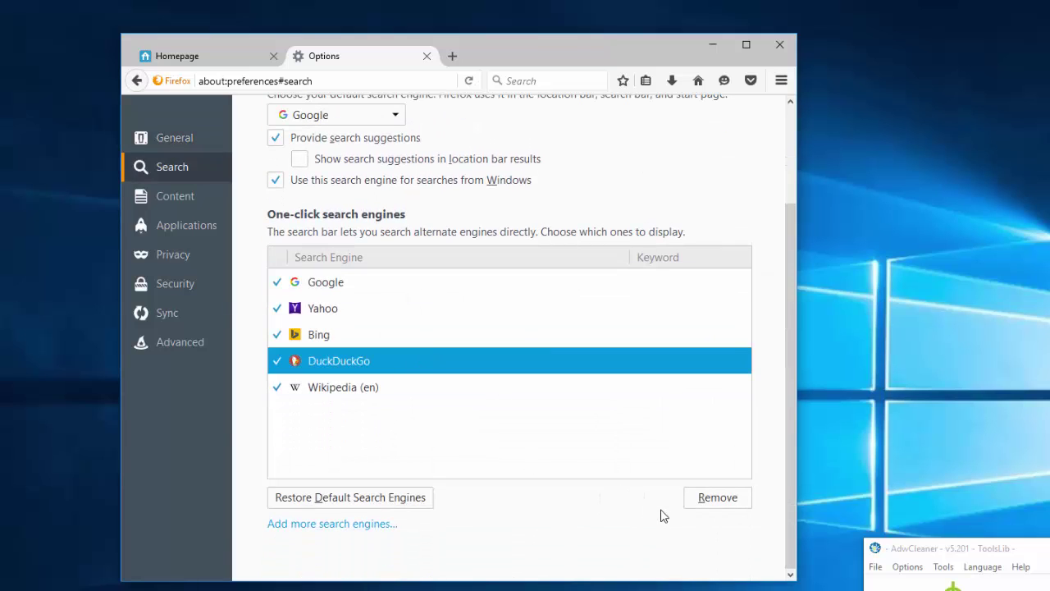
left_click(698, 509)
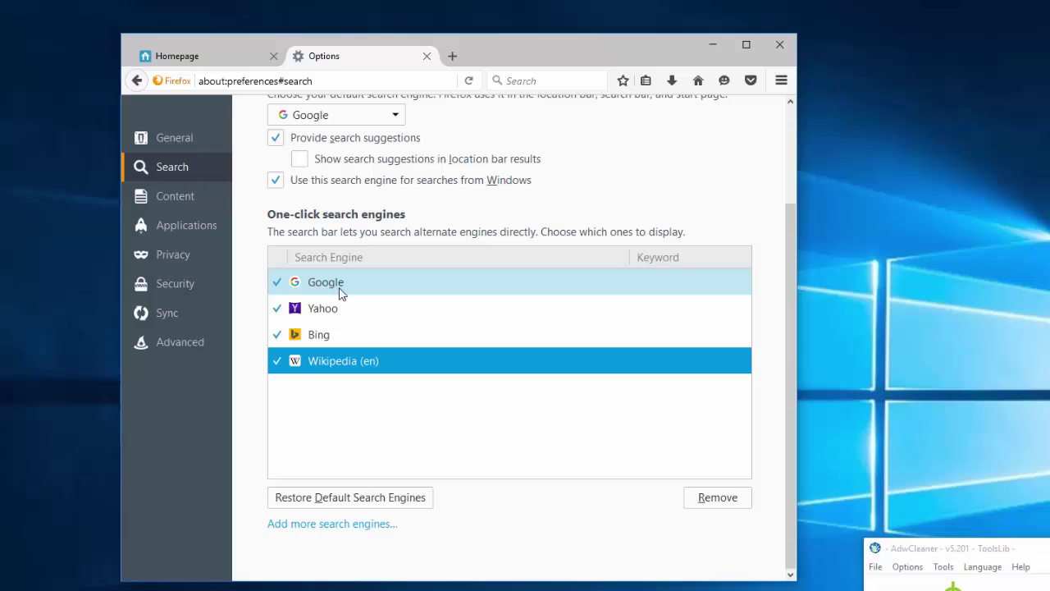
Step: Switch Firefox's default search engine to another provider and set it back to Google
scroll(327, 149, "up", 1)
left_click(324, 147)
left_click(312, 195)
left_click(312, 156)
left_click(310, 169)
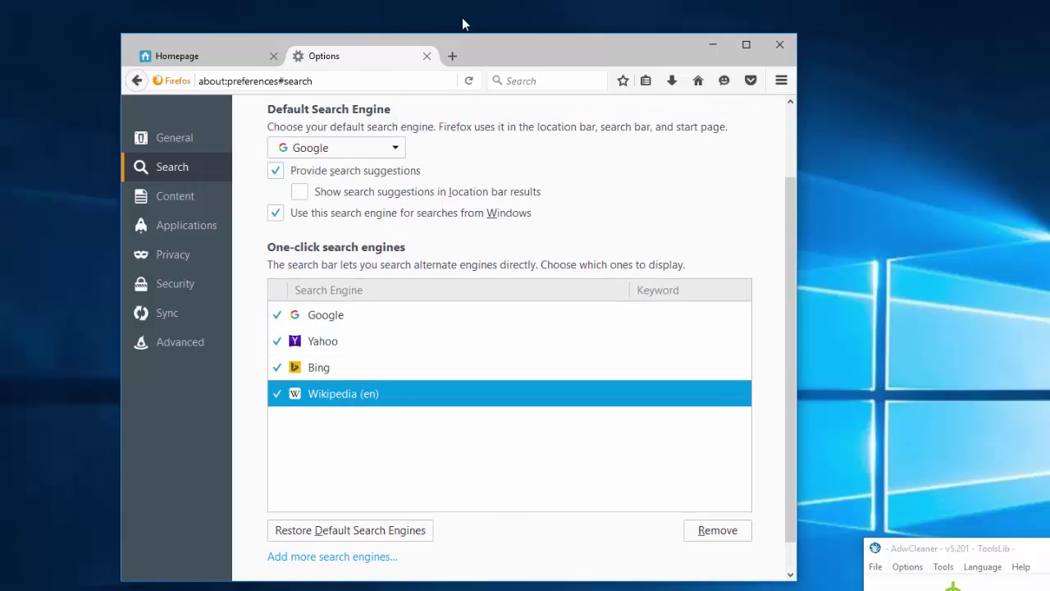
Step: Close Firefox's Options and Homepage tabs, check the start page on relaunch, and close the browser
left_click(427, 56)
left_click(274, 56)
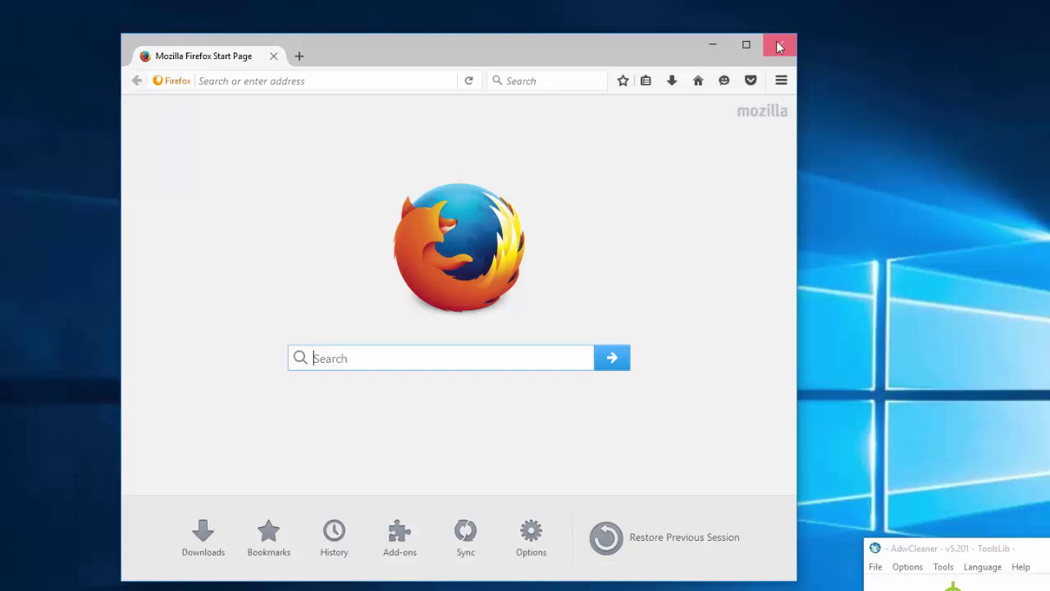
left_click(779, 47)
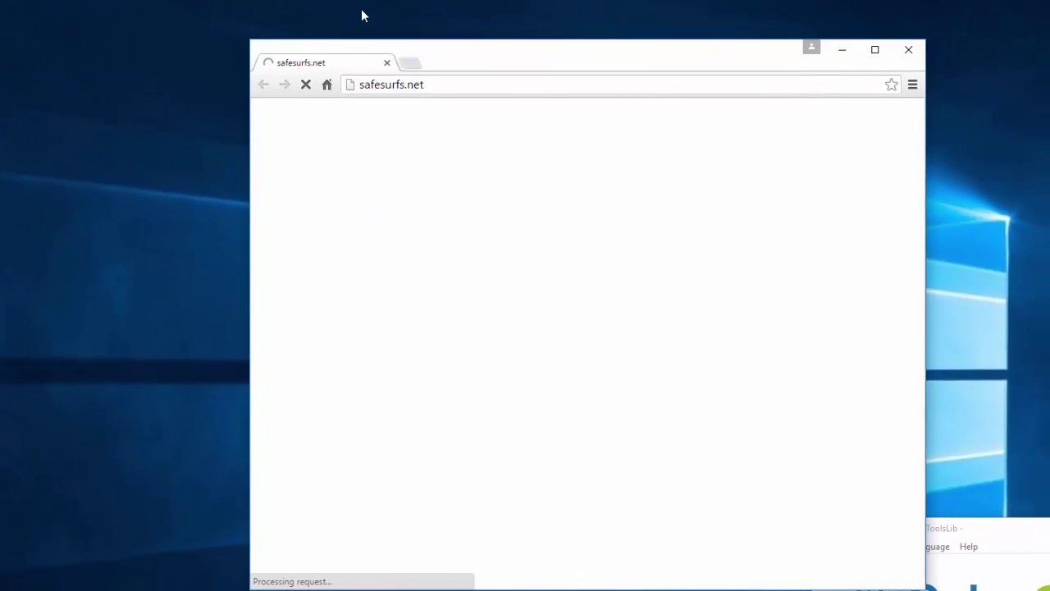
Step: Move the Chrome window aside, open its settings and review the installed extensions
left_click_drag(470, 57, 304, 9)
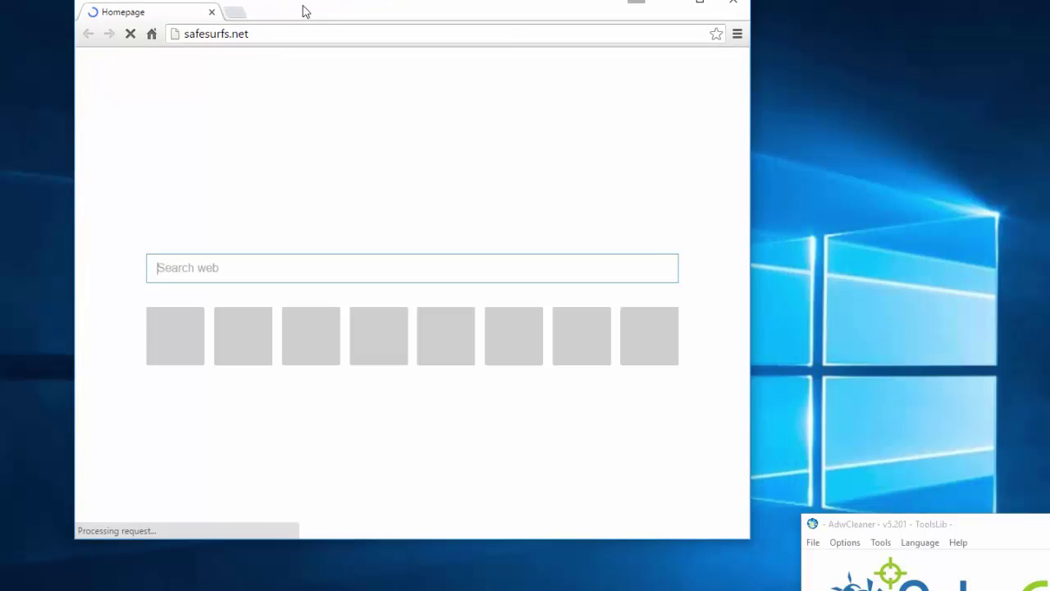
left_click(738, 37)
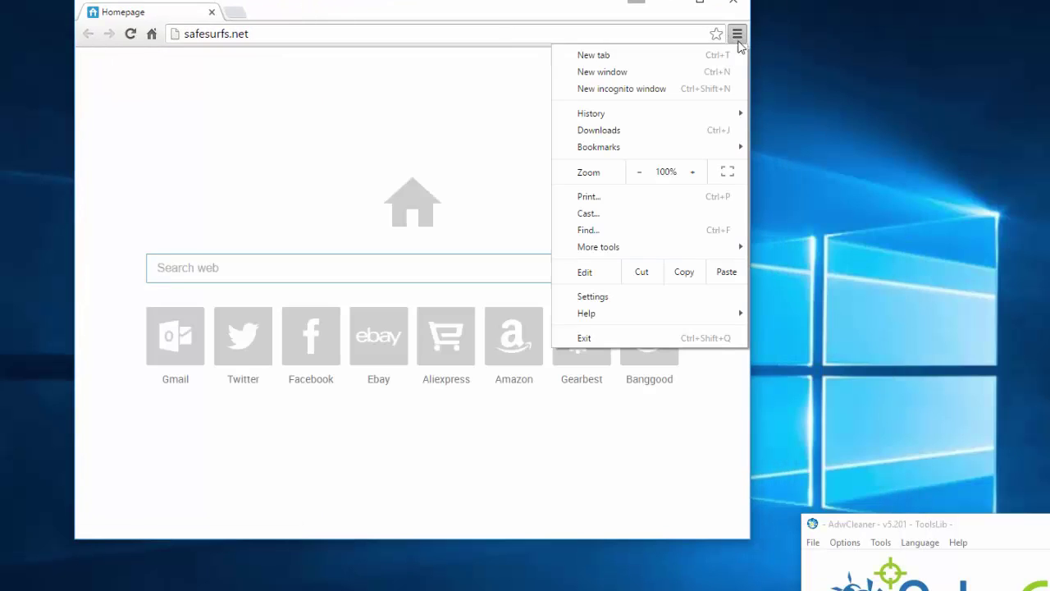
left_click(596, 299)
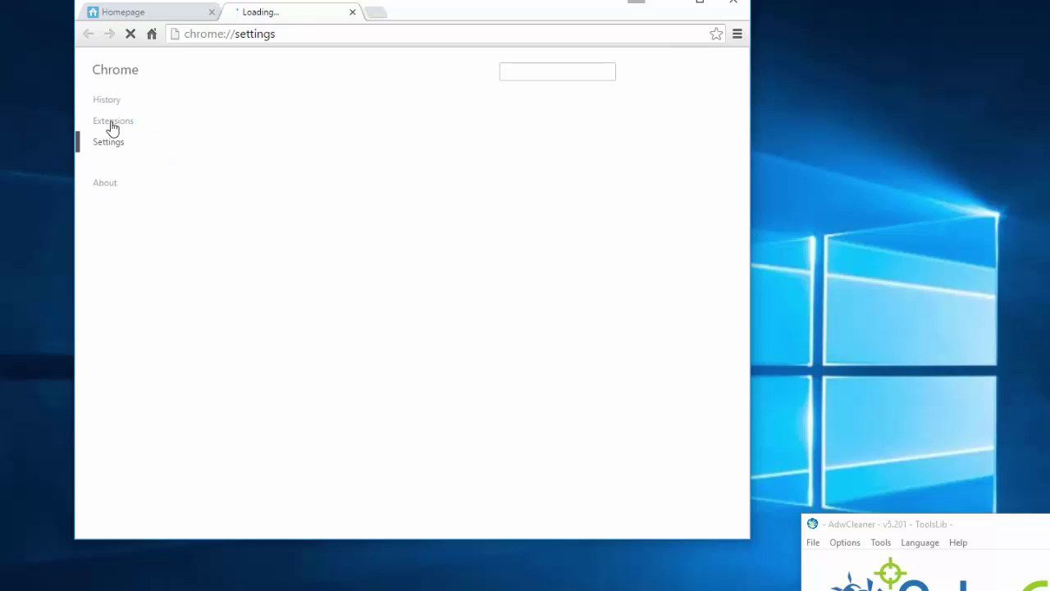
left_click(115, 122)
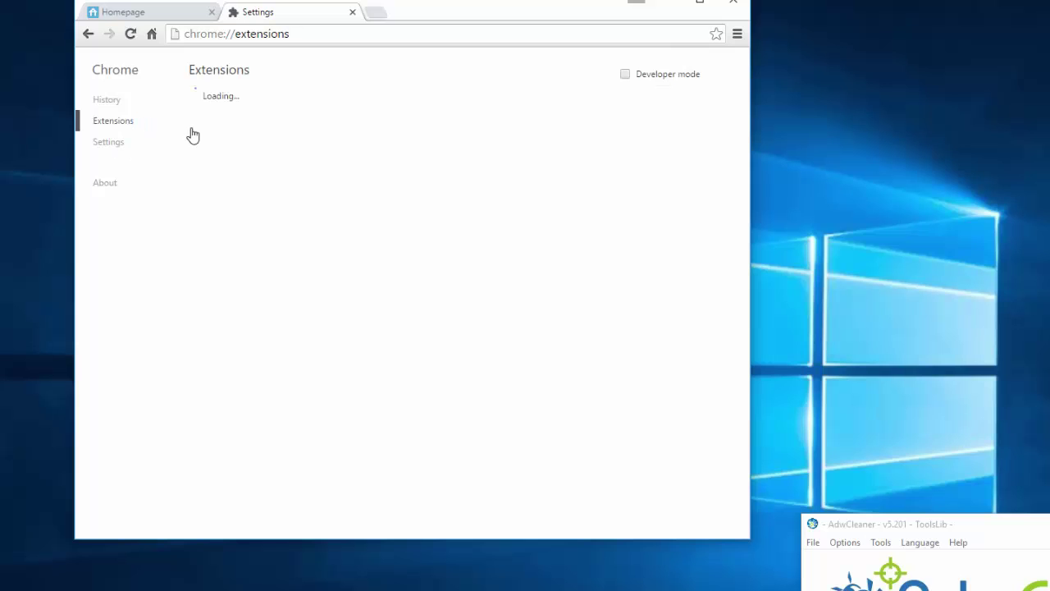
scroll(298, 243, "down", 1)
scroll(298, 243, "up", 1)
scroll(298, 243, "down", 1)
scroll(265, 241, "up", 1)
left_click(108, 146)
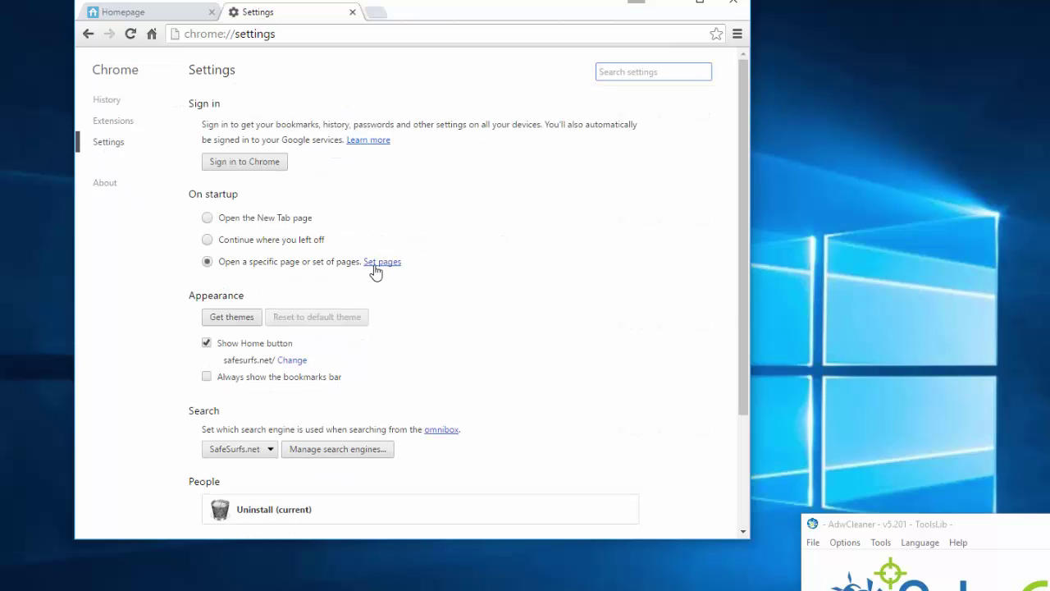
left_click(375, 263)
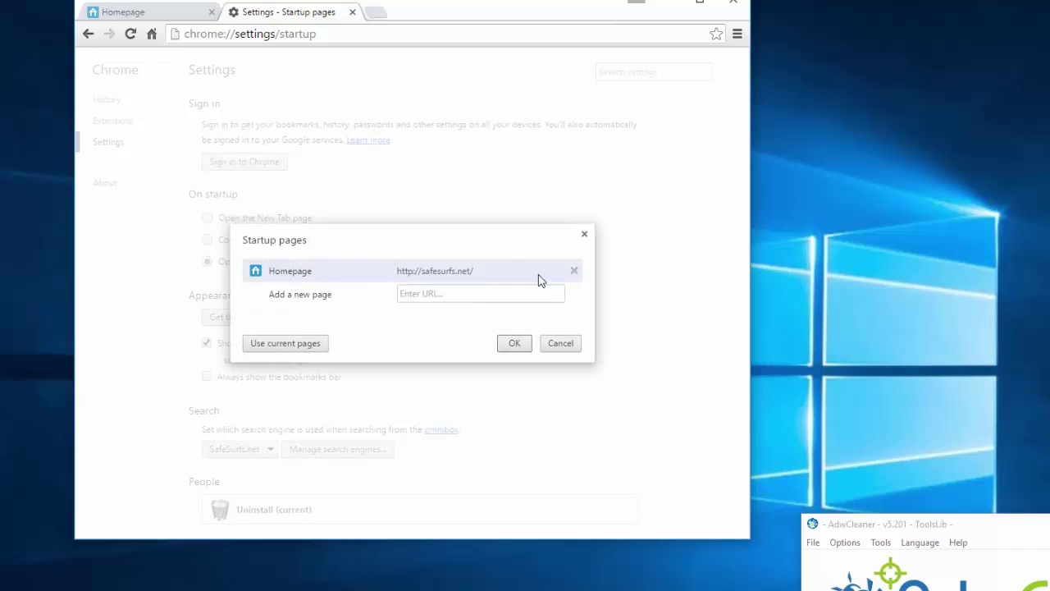
left_click(575, 272)
left_click(514, 343)
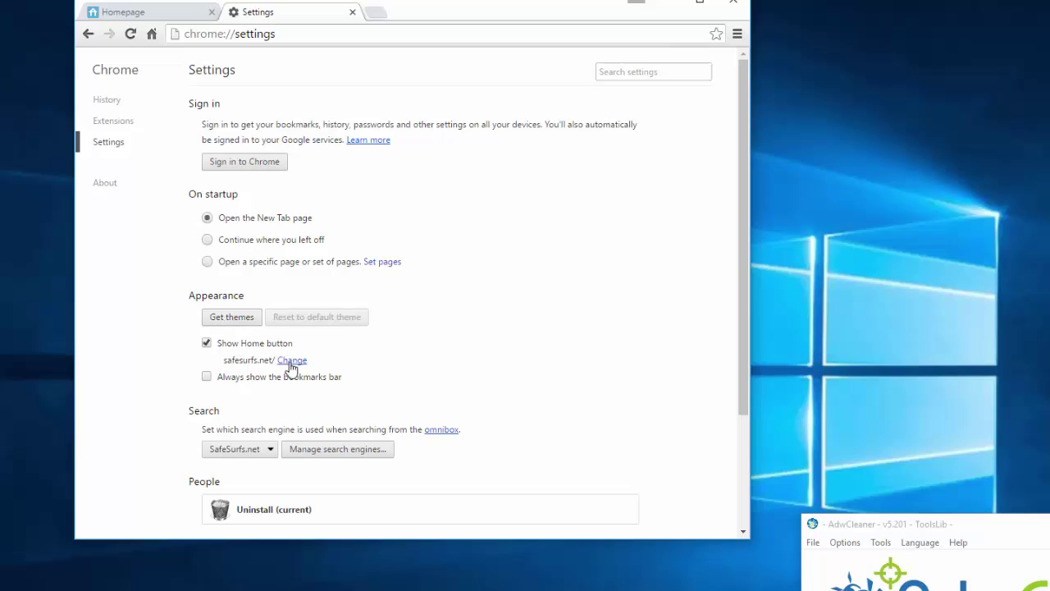
Step: Set Chrome's home page to the New Tab page instead of safesurfs.net and turn off the Home button
left_click(291, 361)
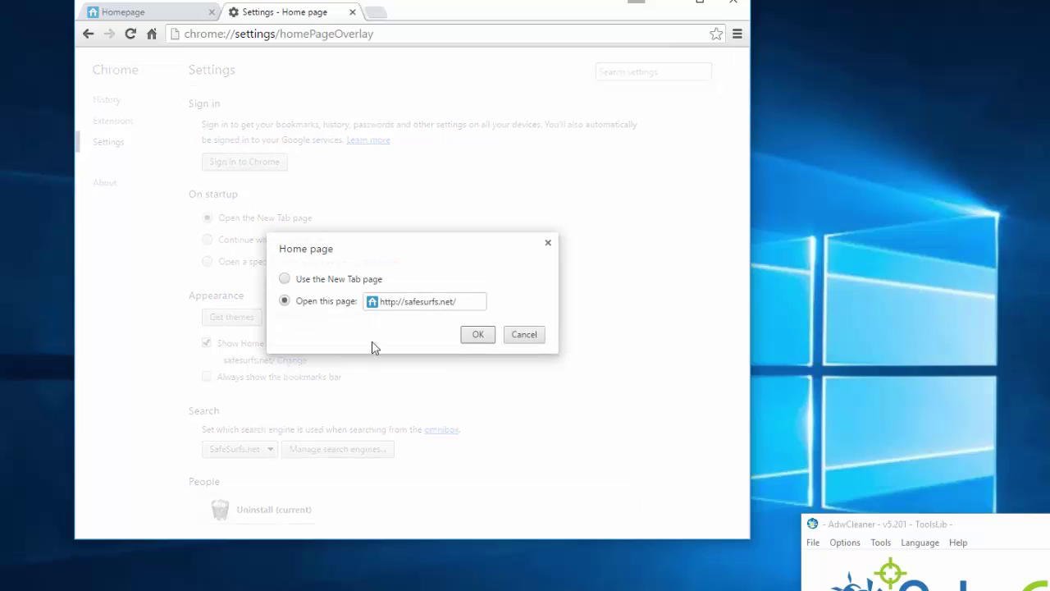
left_click(317, 300)
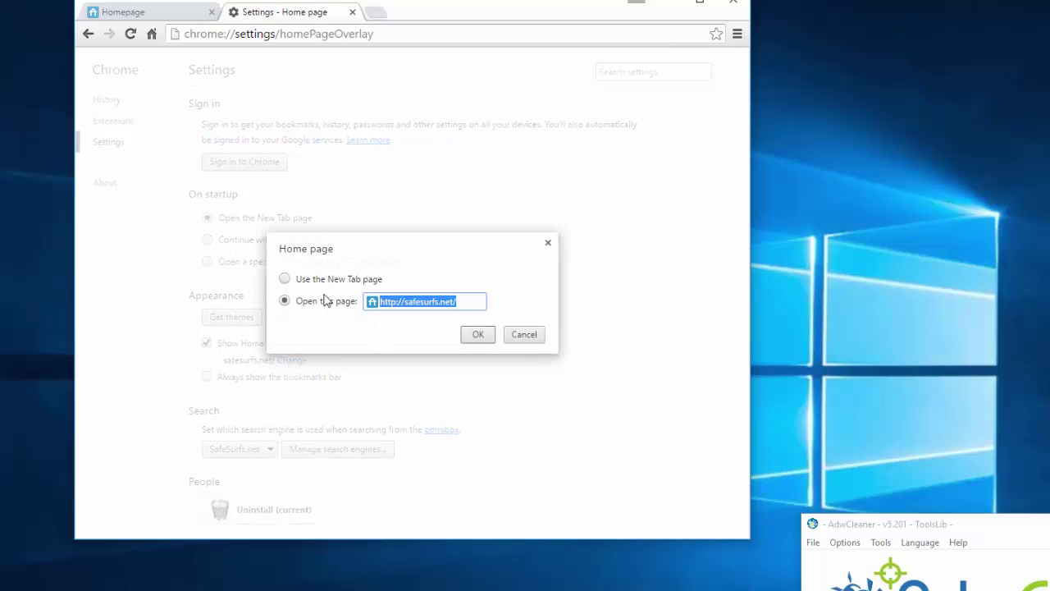
left_click(284, 280)
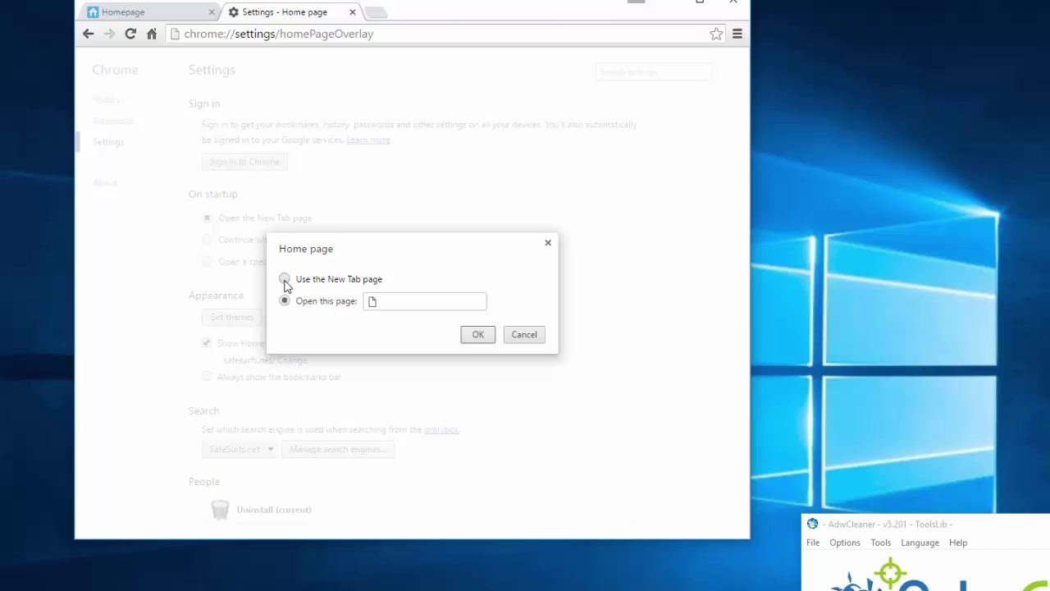
left_click(481, 336)
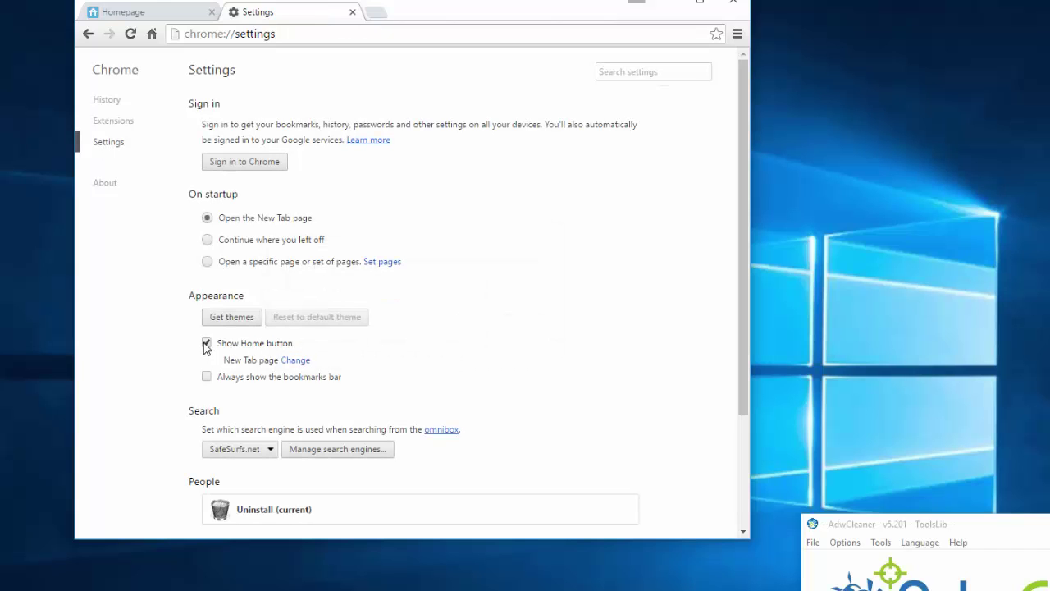
left_click(206, 344)
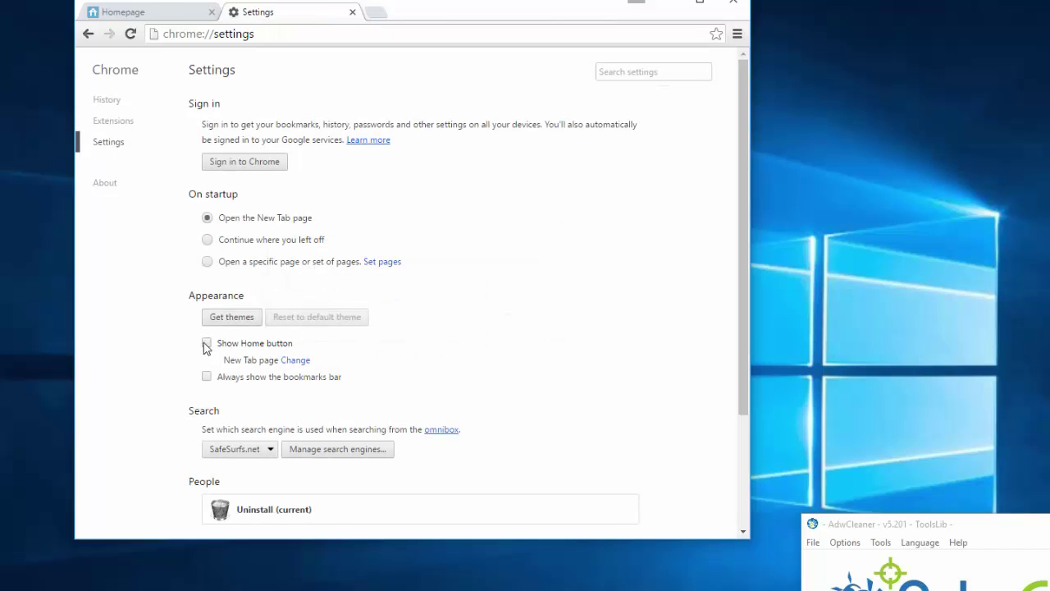
Step: Make Google the default search engine, delete SafeSurfs.net from Chrome's search engine list, and close the browser
left_click(345, 438)
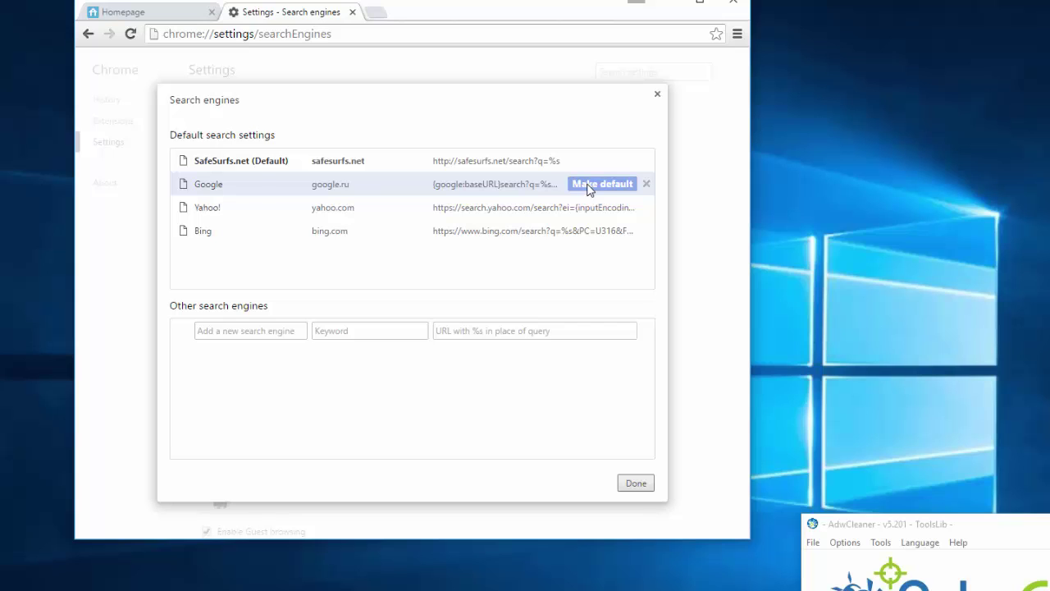
left_click(590, 185)
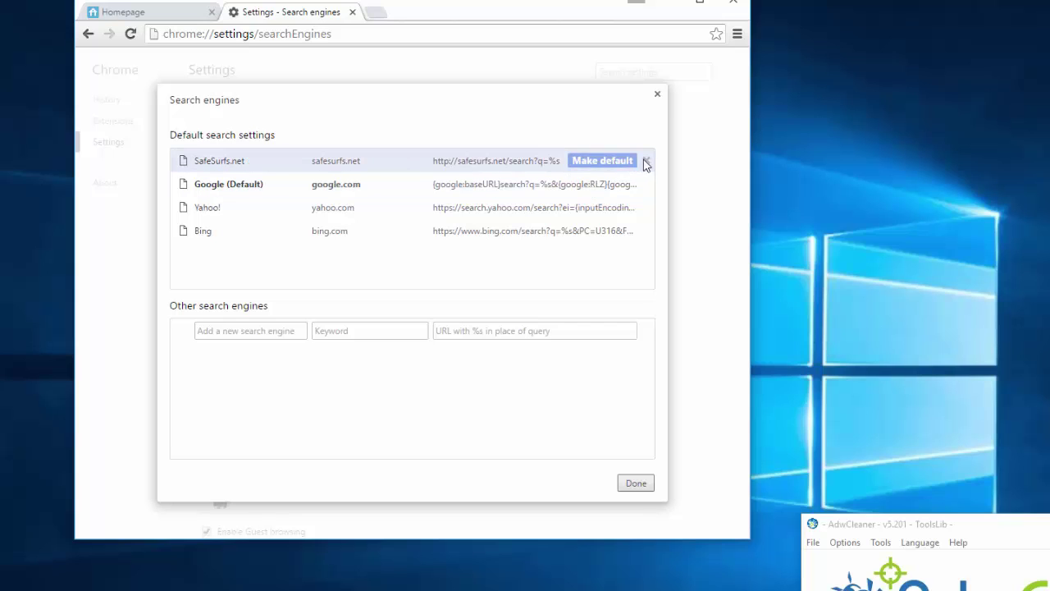
left_click(647, 163)
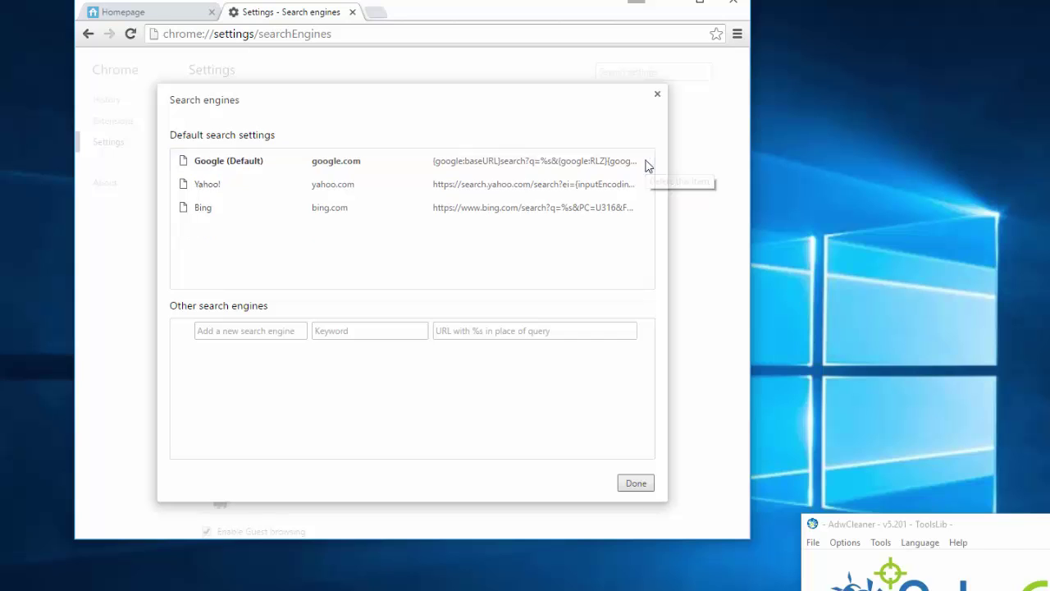
left_click(636, 483)
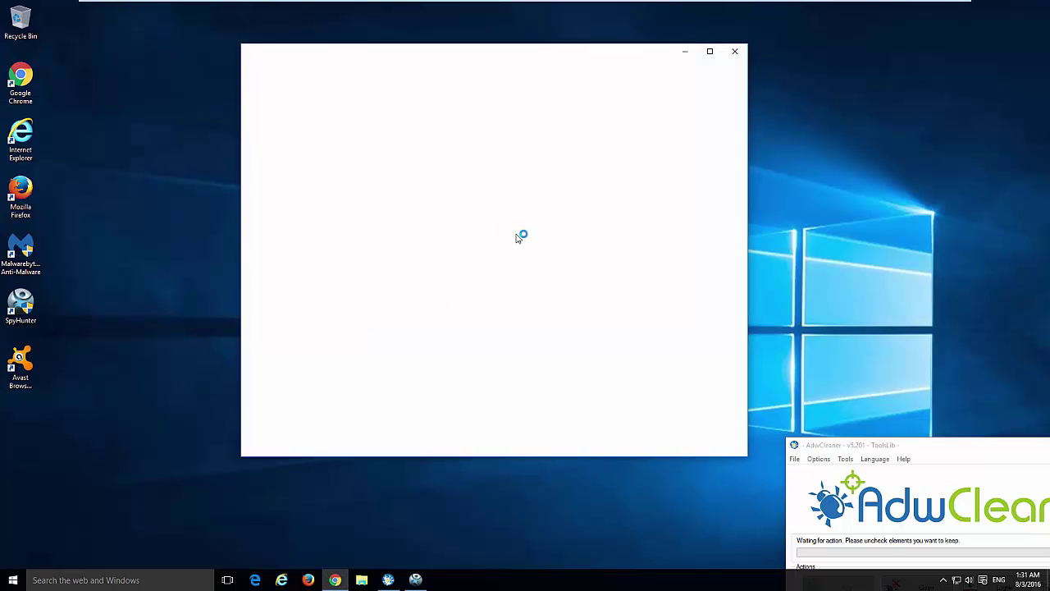
left_click(735, 51)
Step: Switch to SpyHunter, fix all the threats in its scan results, and minimize its window
left_click_drag(833, 441, 381, 182)
left_click(415, 579)
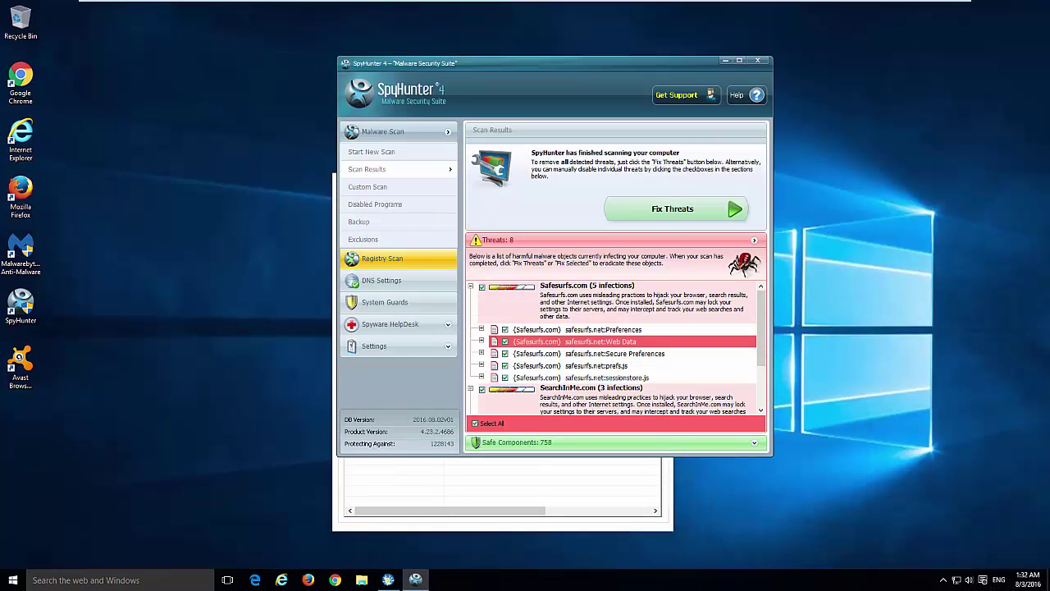
left_click_drag(457, 68, 377, 68)
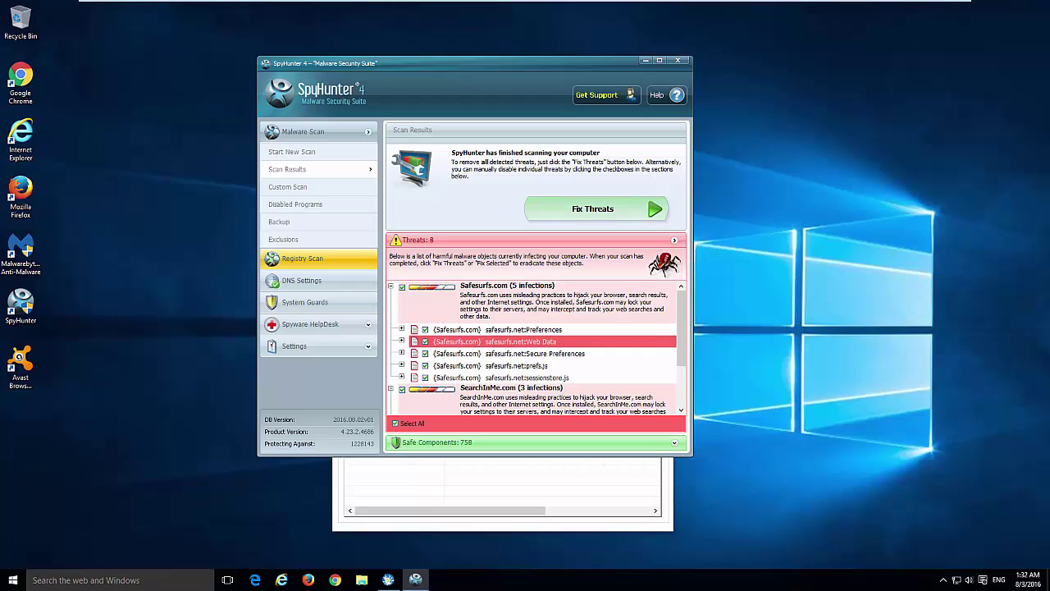
left_click(593, 209)
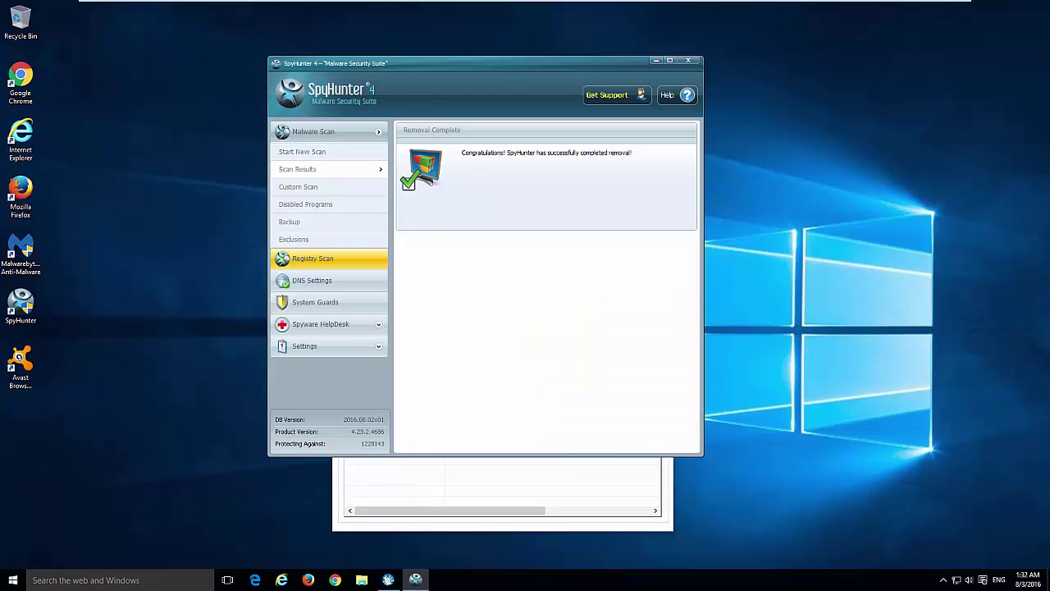
left_click(655, 60)
Step: Clean all the checked scan results with AdwCleaner, agreeing to close all programs, and dismiss the information message
left_click_drag(394, 181, 372, 47)
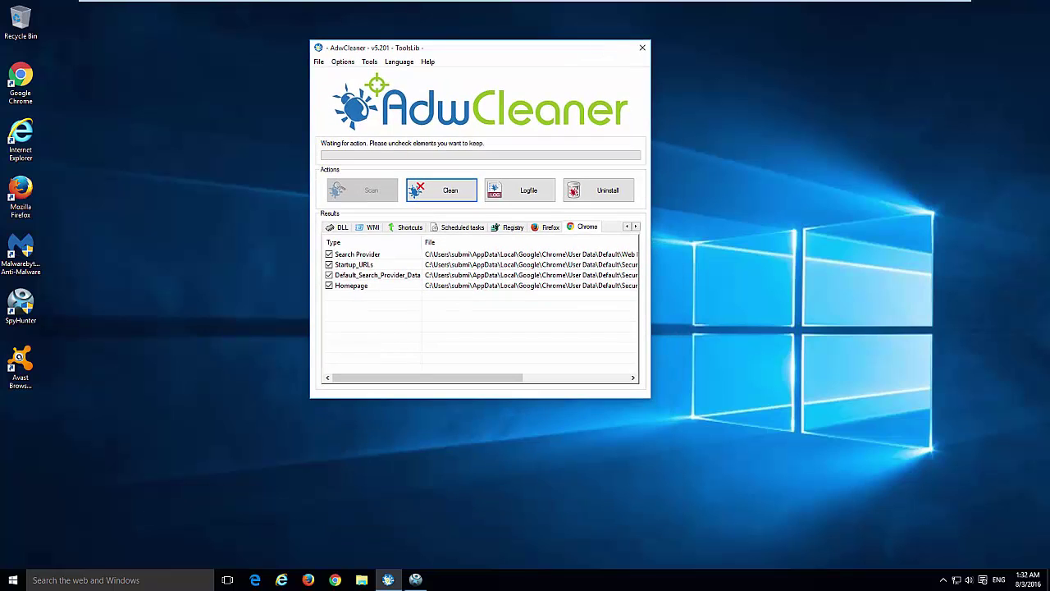
left_click(442, 189)
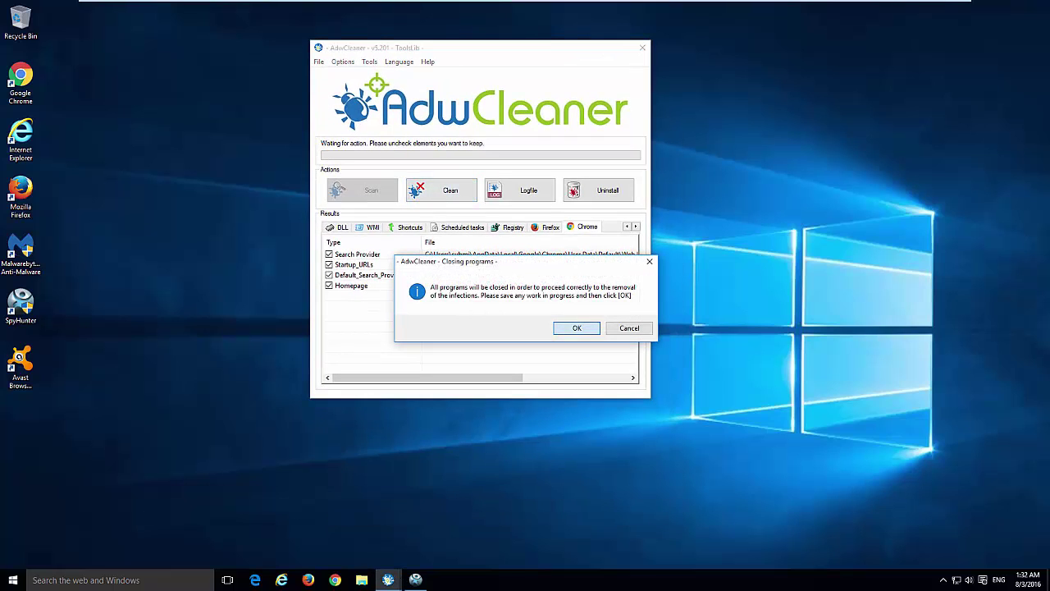
key("Return")
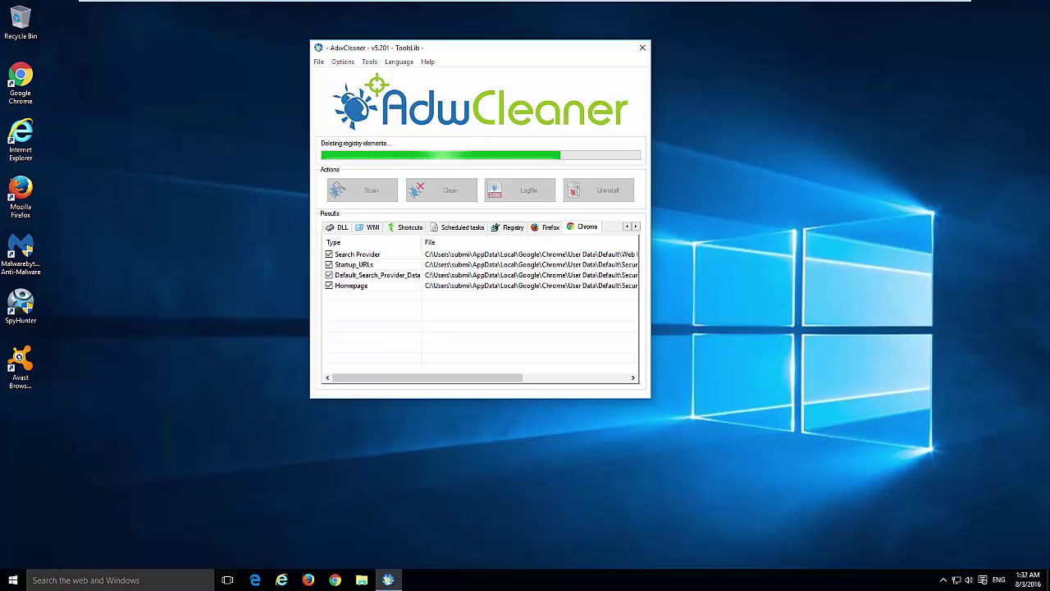
left_click_drag(439, 53, 507, 55)
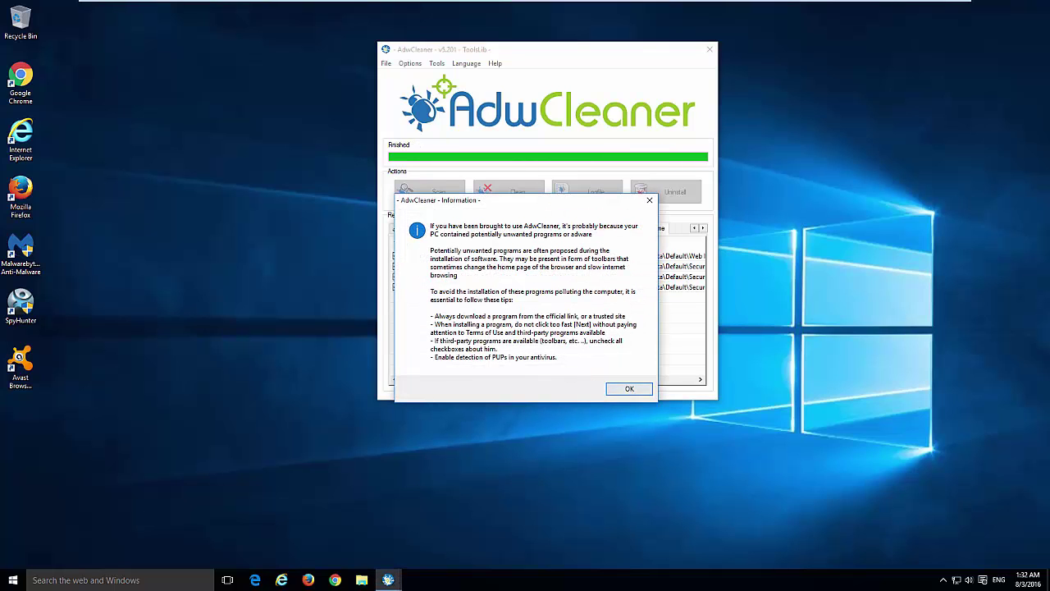
left_click(630, 388)
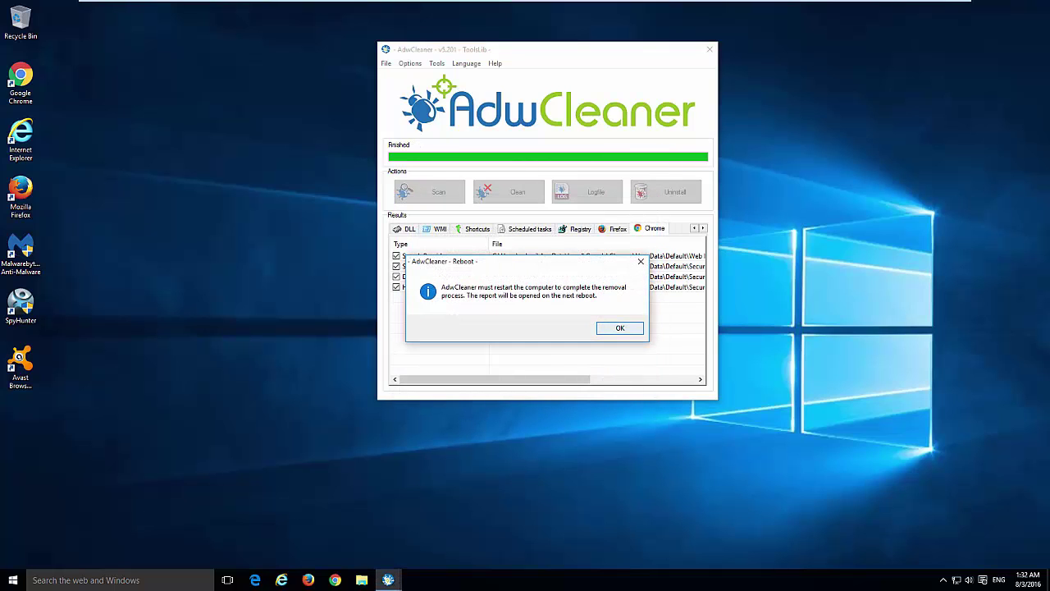